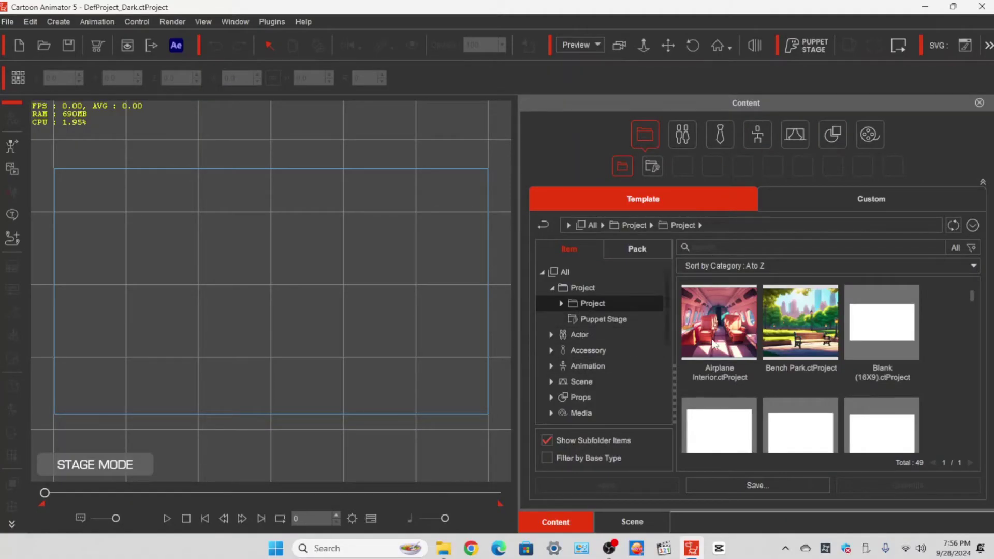
Step: Load the Bench Park.ctProject template and show its layer list in the Scene panel
{"action": "left_click", "coordinate": [796, 318]}
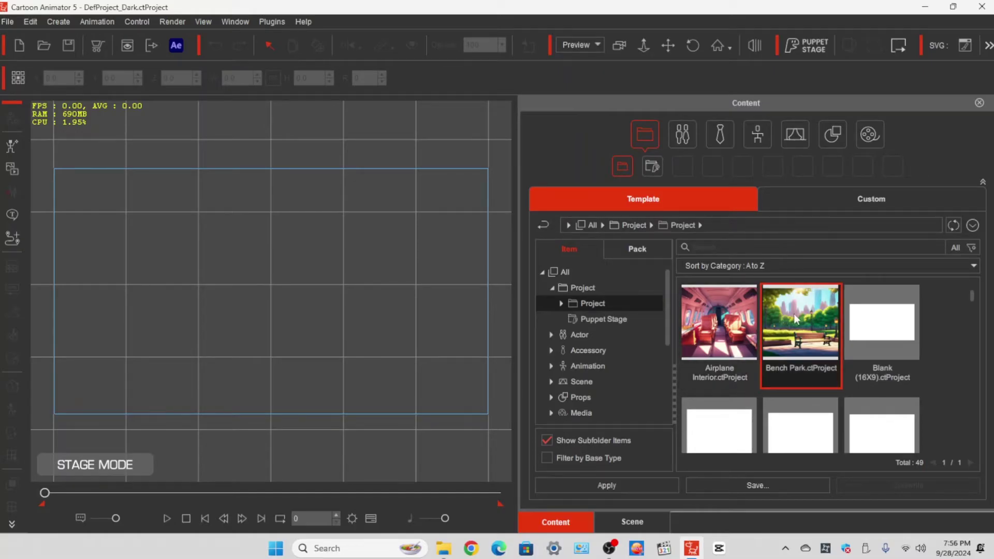
{"action": "double_click", "coordinate": [794, 313]}
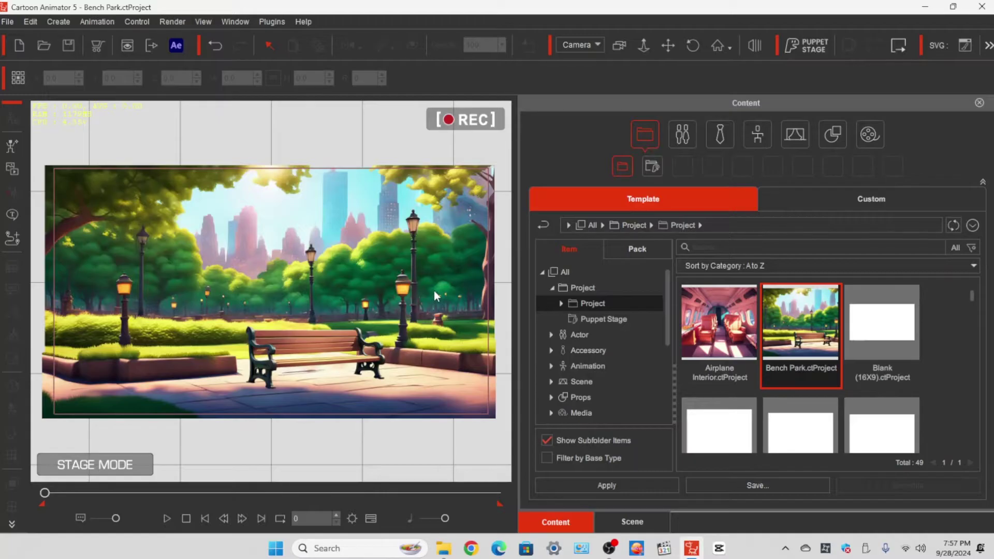
{"action": "left_click", "coordinate": [632, 522]}
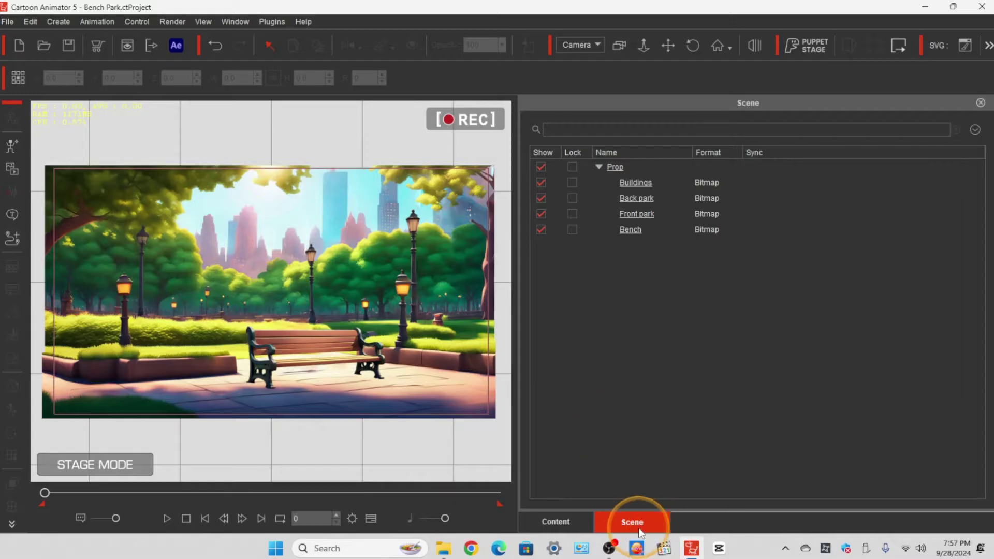
Step: Hide all prop layers, then show Buildings, Back park, Front park and Bench in turn
{"action": "left_click", "coordinate": [541, 167]}
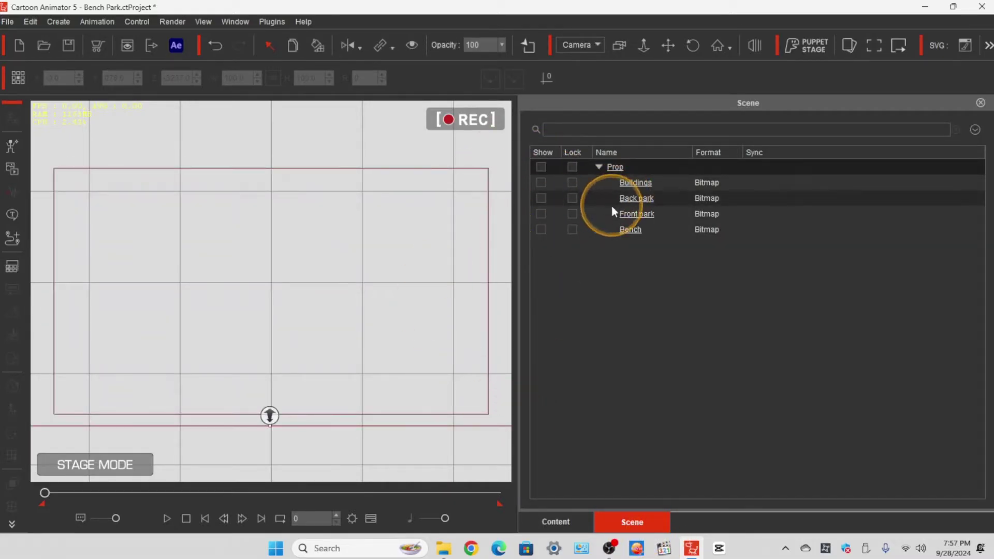
{"action": "left_click", "coordinate": [541, 182]}
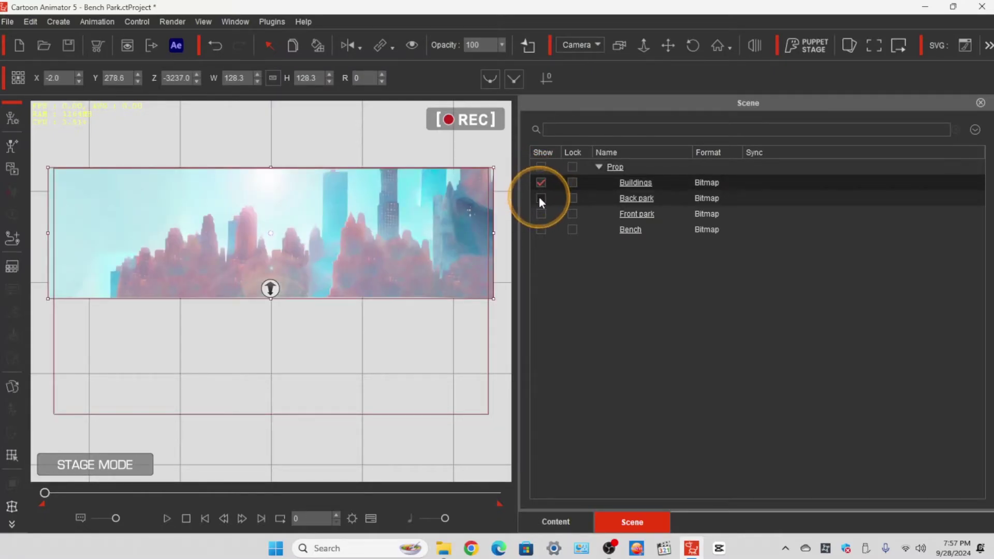
{"action": "left_click", "coordinate": [541, 199]}
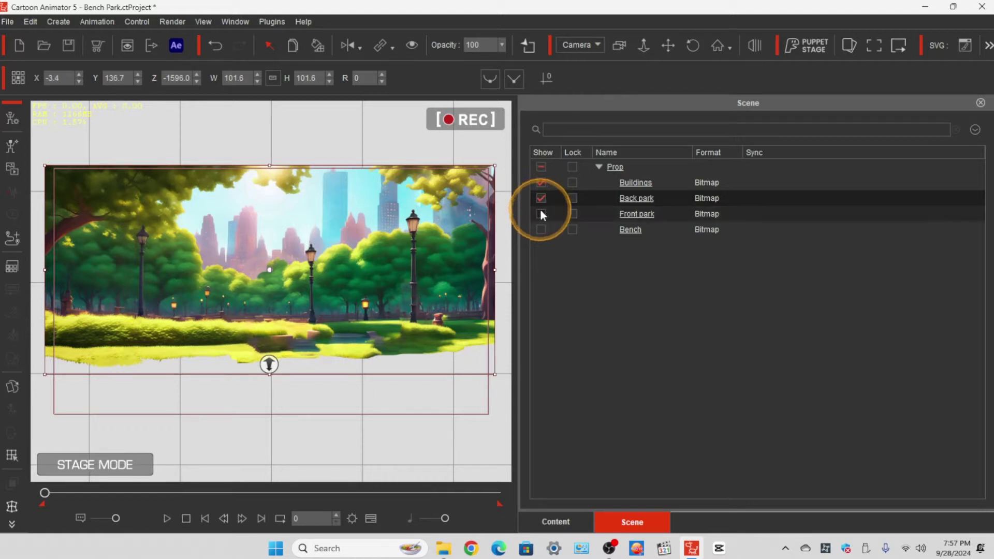
{"action": "left_click", "coordinate": [540, 212]}
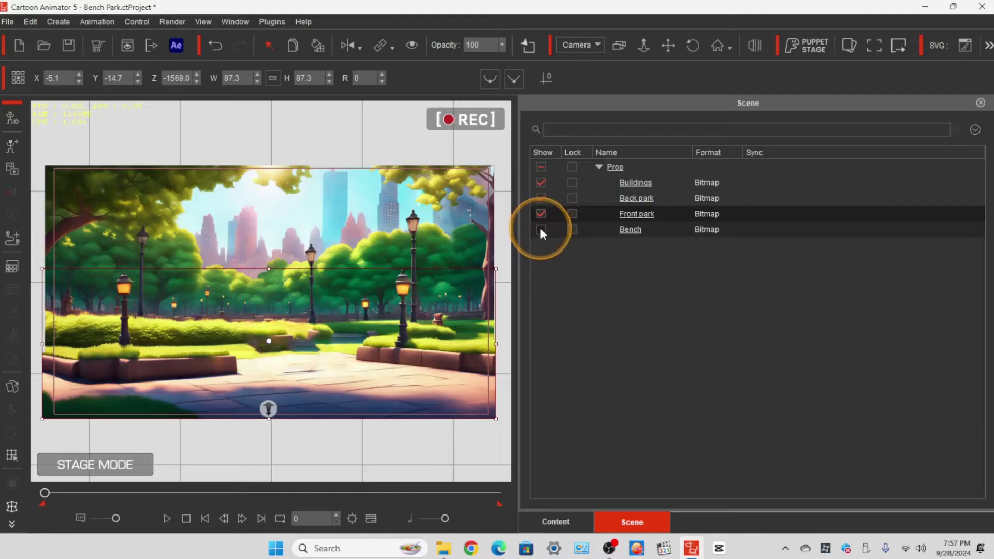
{"action": "left_click", "coordinate": [540, 229]}
Step: Toggle the Bench layer off and back on so the bench shows again
{"action": "left_click", "coordinate": [350, 387]}
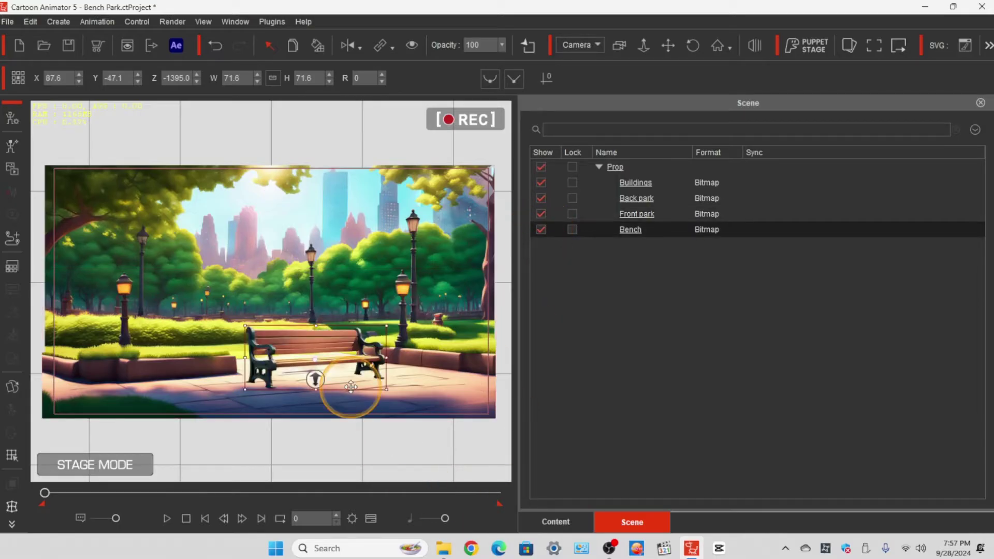
{"action": "left_click", "coordinate": [539, 229]}
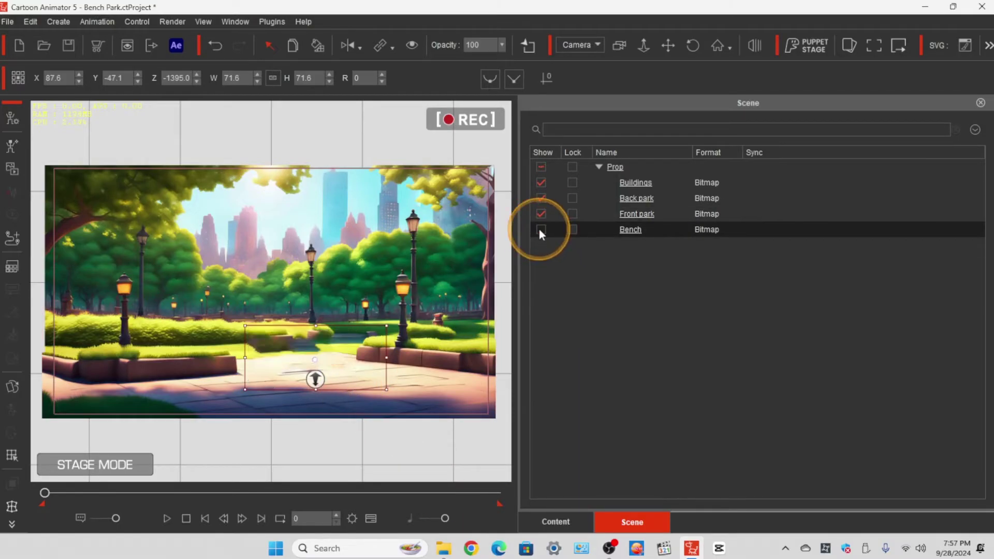
{"action": "left_click", "coordinate": [412, 445]}
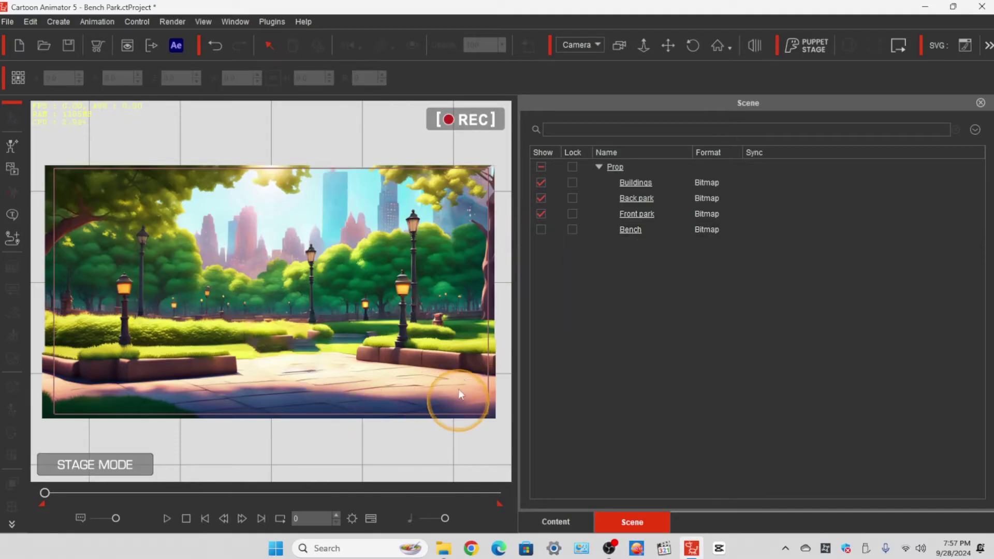
{"action": "left_click", "coordinate": [539, 232]}
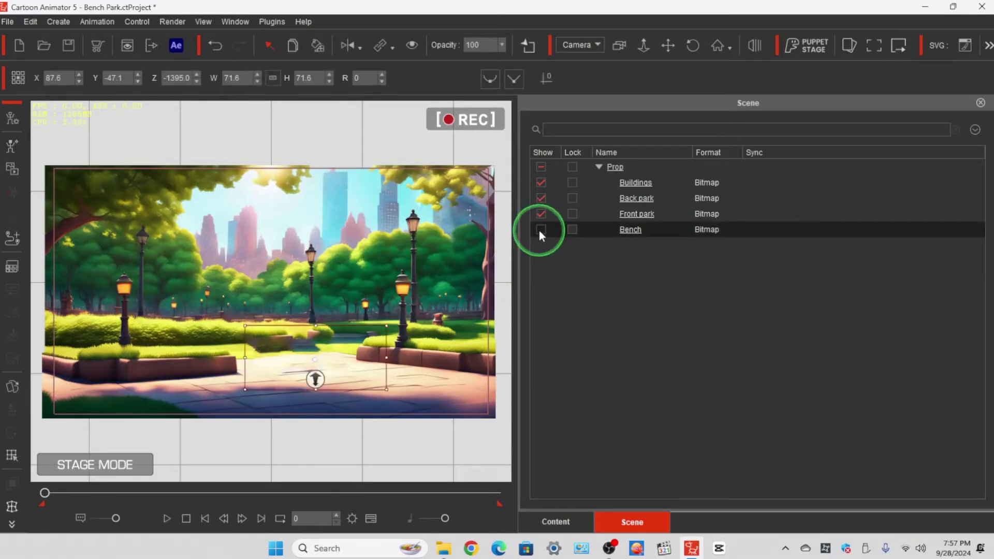
{"action": "left_click", "coordinate": [540, 230]}
Step: In the Content library, open the Custom Actor > Human folder of character templates
{"action": "left_click", "coordinate": [563, 524]}
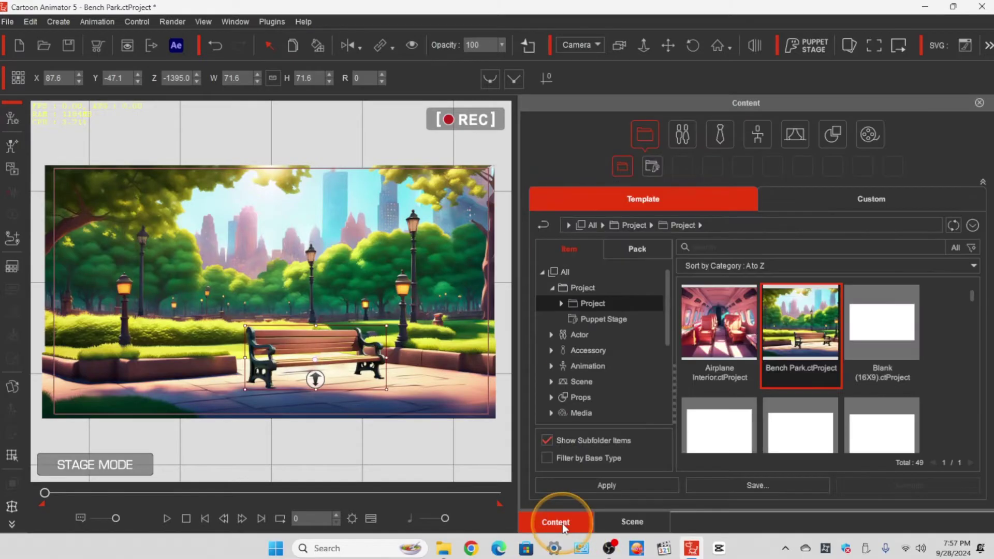
{"action": "left_click", "coordinate": [849, 200]}
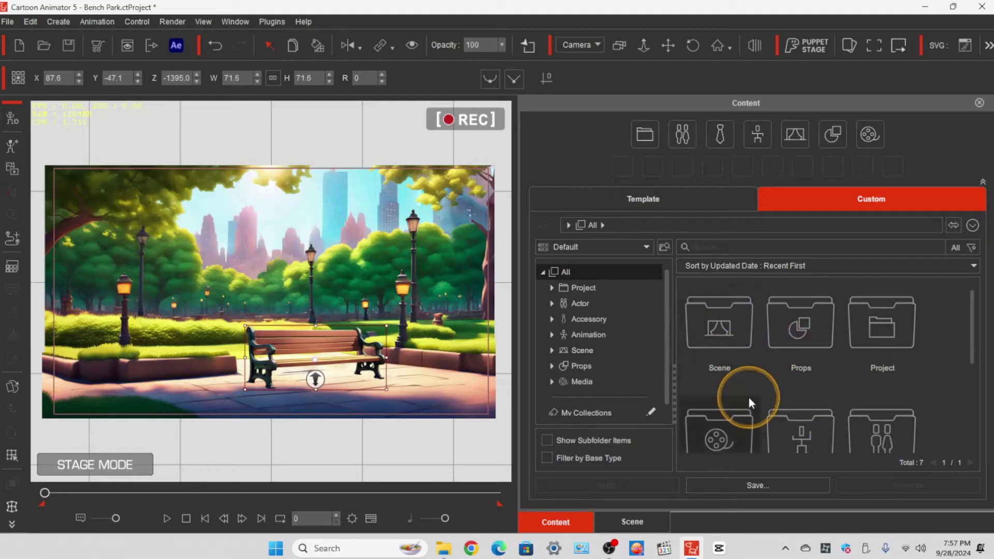
{"action": "scroll", "coordinate": [761, 388], "scroll_direction": "down", "scroll_amount": 1}
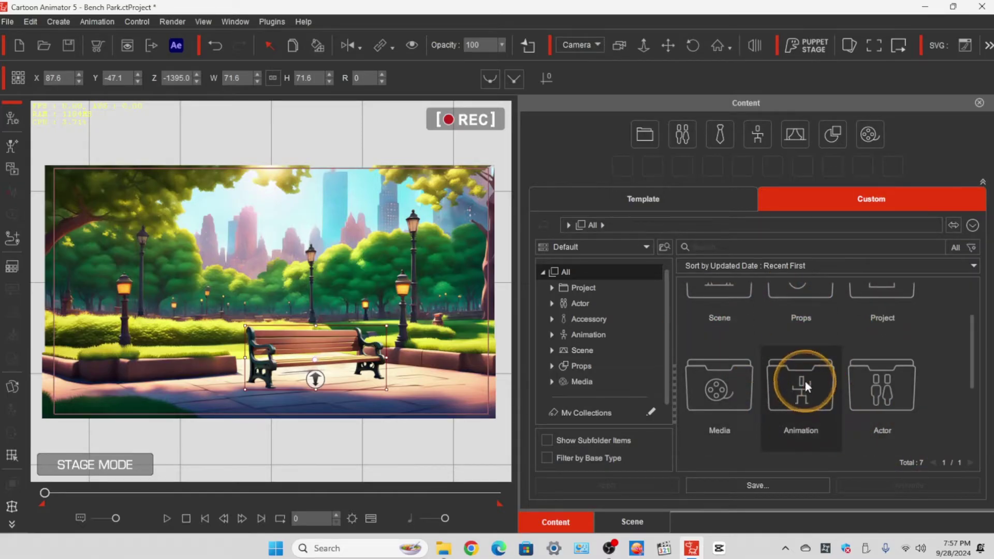
{"action": "left_click", "coordinate": [896, 389]}
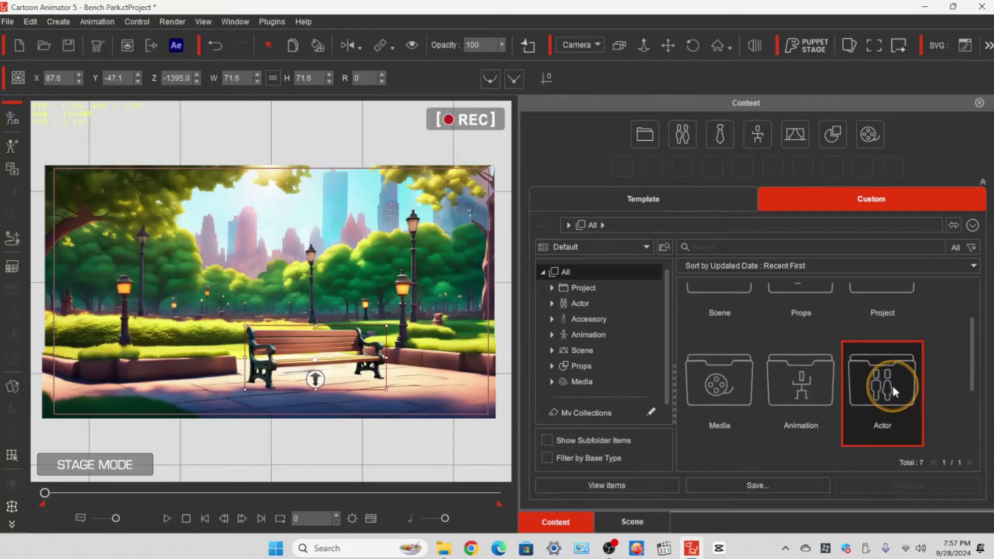
{"action": "double_click", "coordinate": [893, 386]}
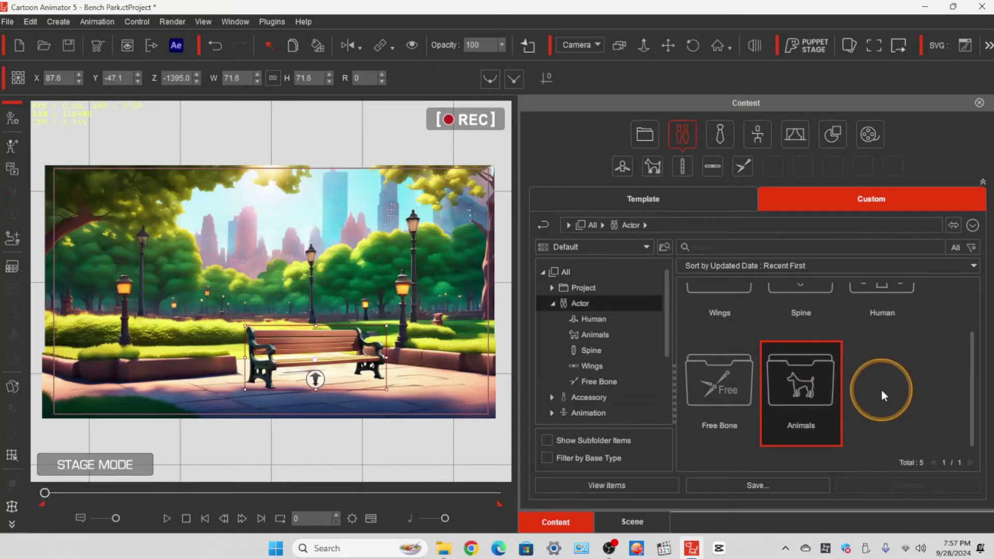
{"action": "scroll", "coordinate": [882, 389], "scroll_direction": "up", "scroll_amount": 2}
{"action": "double_click", "coordinate": [886, 325]}
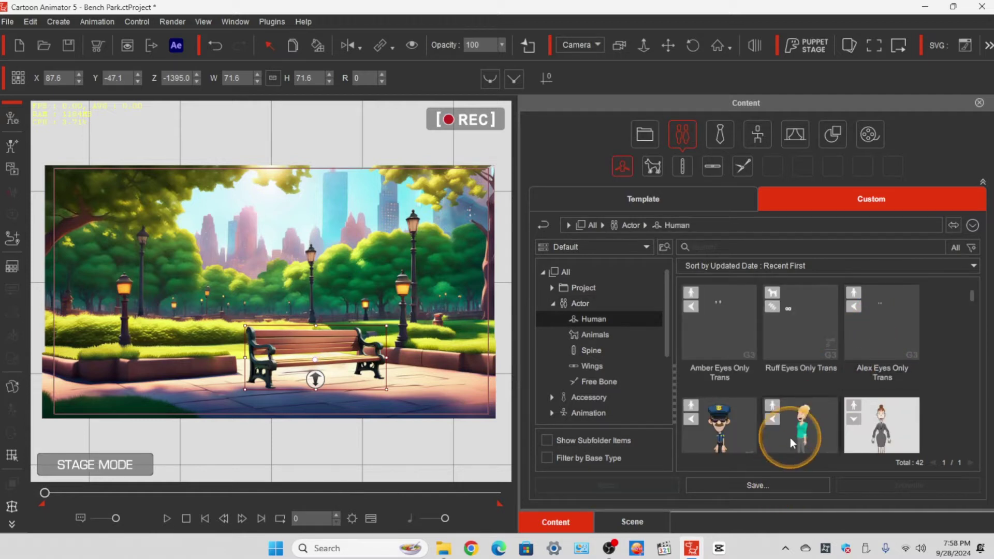
{"action": "scroll", "coordinate": [790, 436], "scroll_direction": "down", "scroll_amount": 2}
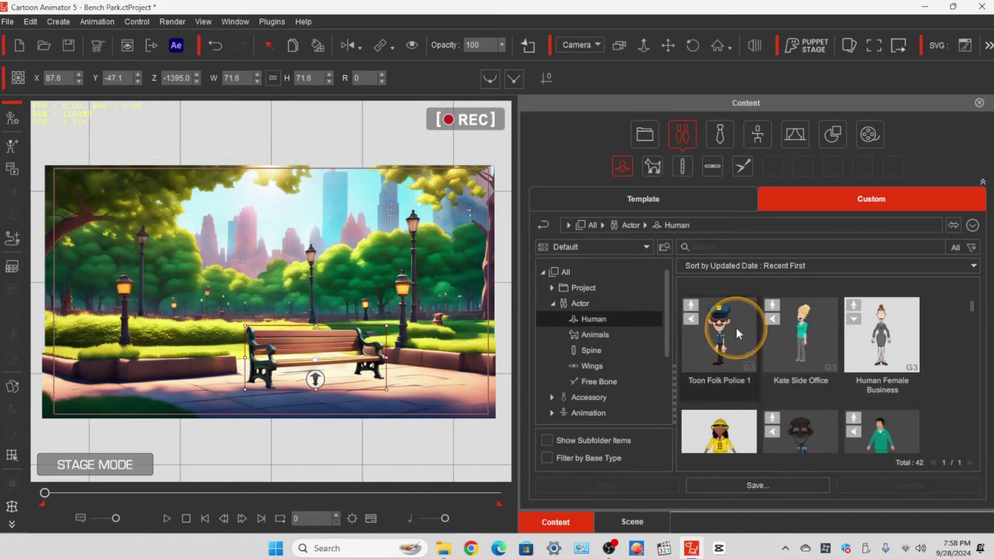
Step: Add Toon Folk Police 1, scale him to about 74% by the right lamp post, and shift him left at frame 418
{"action": "double_click", "coordinate": [728, 359]}
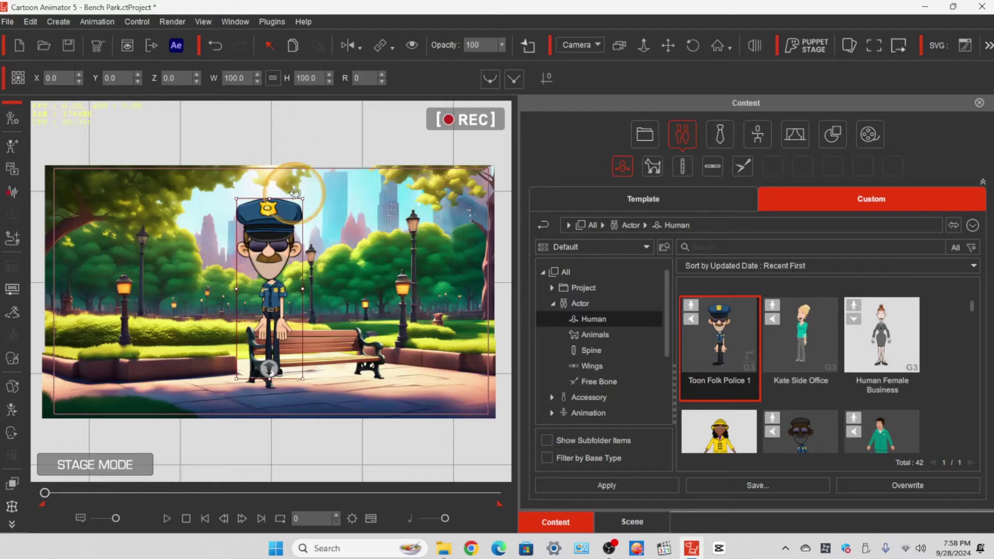
{"action": "left_click_drag", "start_coordinate": [304, 198], "coordinate": [294, 236]}
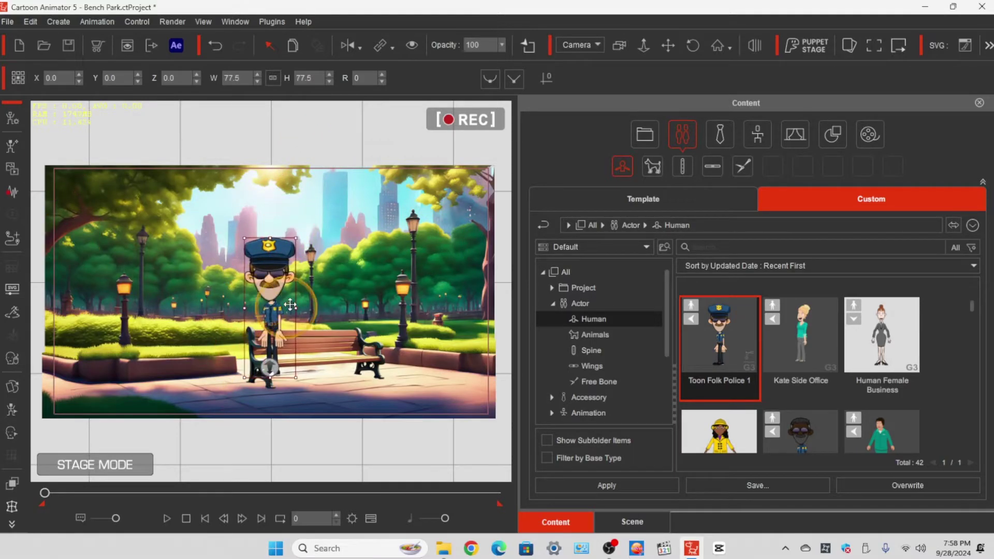
{"action": "left_click_drag", "start_coordinate": [273, 275], "coordinate": [442, 302]}
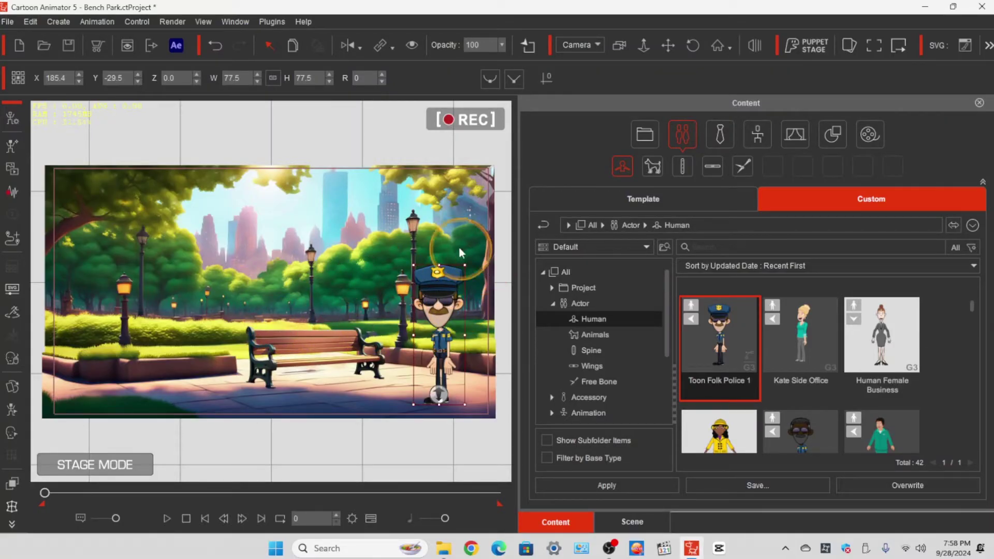
{"action": "left_click_drag", "start_coordinate": [464, 265], "coordinate": [457, 270]}
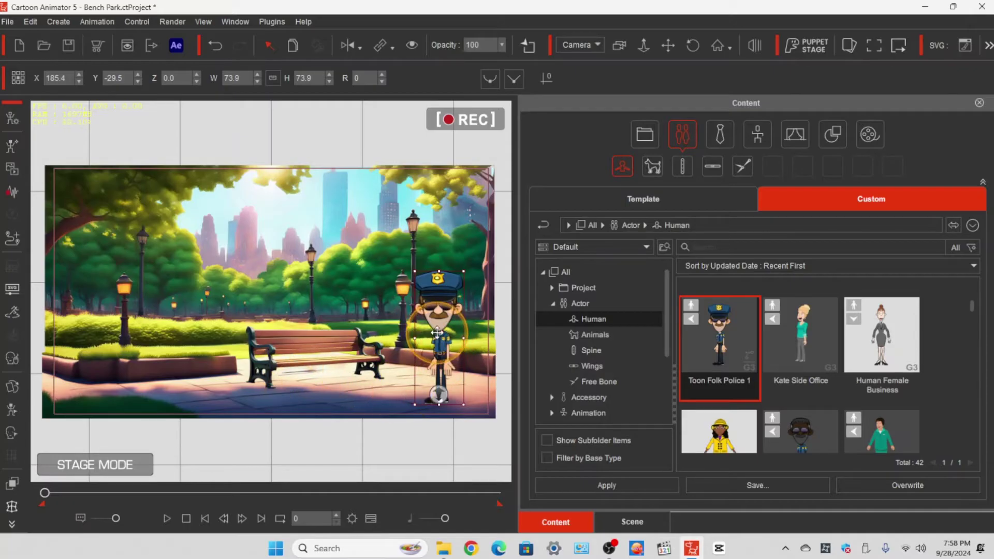
{"action": "mouse_move", "coordinate": [443, 326]}
{"action": "left_mouse_down"}
{"action": "mouse_move", "coordinate": [367, 325]}
{"action": "mouse_move", "coordinate": [434, 325]}
{"action": "left_mouse_up"}
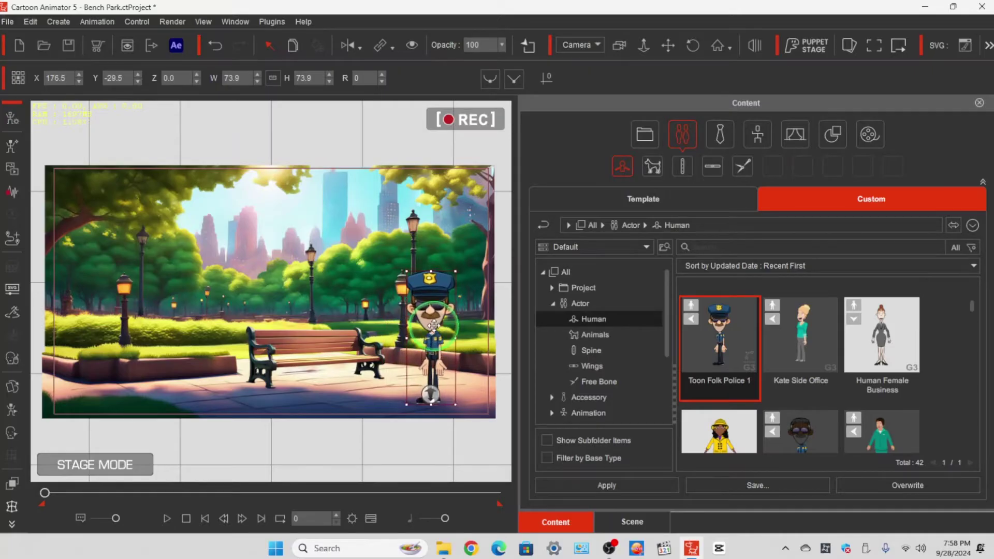
{"action": "left_click", "coordinate": [139, 494]}
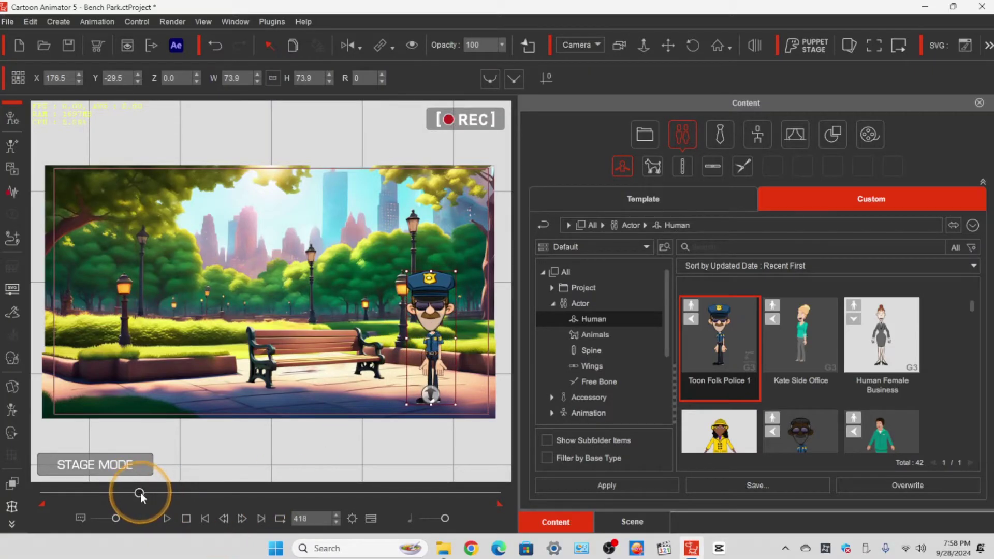
{"action": "left_click_drag", "start_coordinate": [424, 340], "coordinate": [356, 338]}
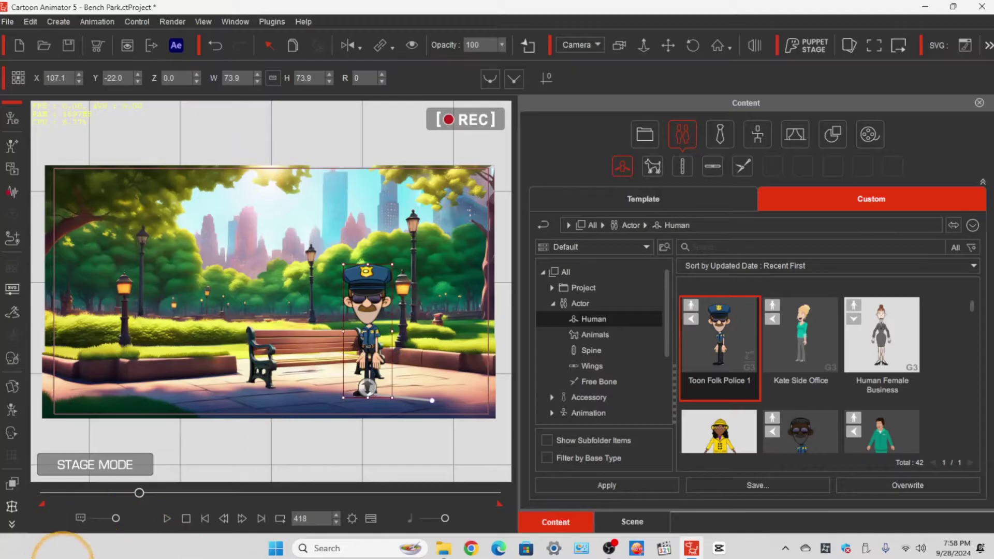
Step: Preview the police actor's glide toward the bench from frame 0, then stop
{"action": "left_click", "coordinate": [204, 516]}
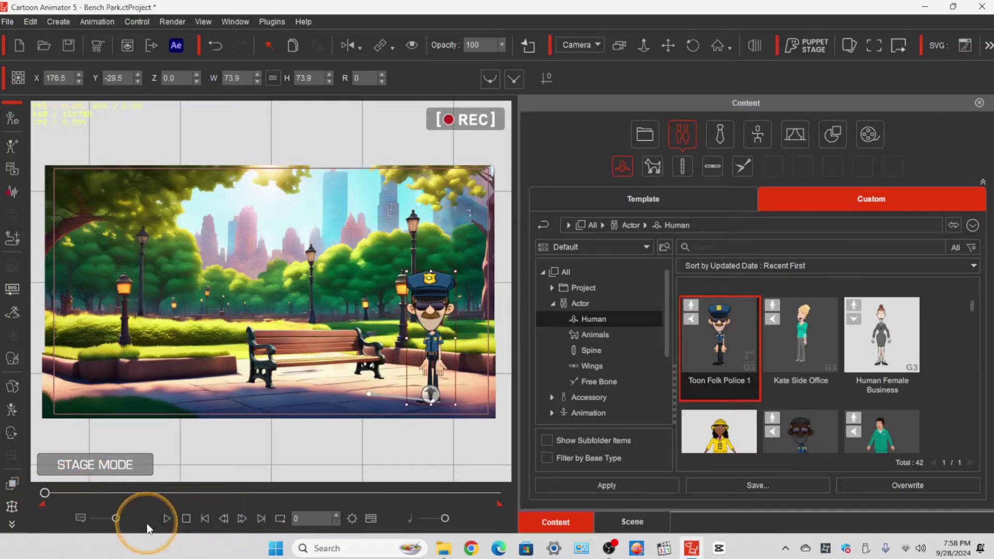
{"action": "left_click", "coordinate": [166, 519]}
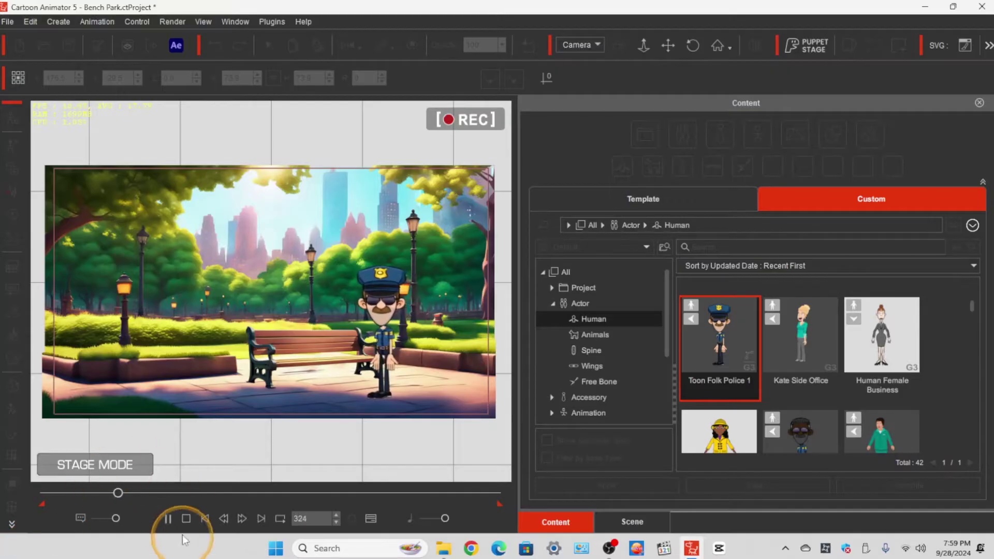
{"action": "left_click", "coordinate": [206, 518]}
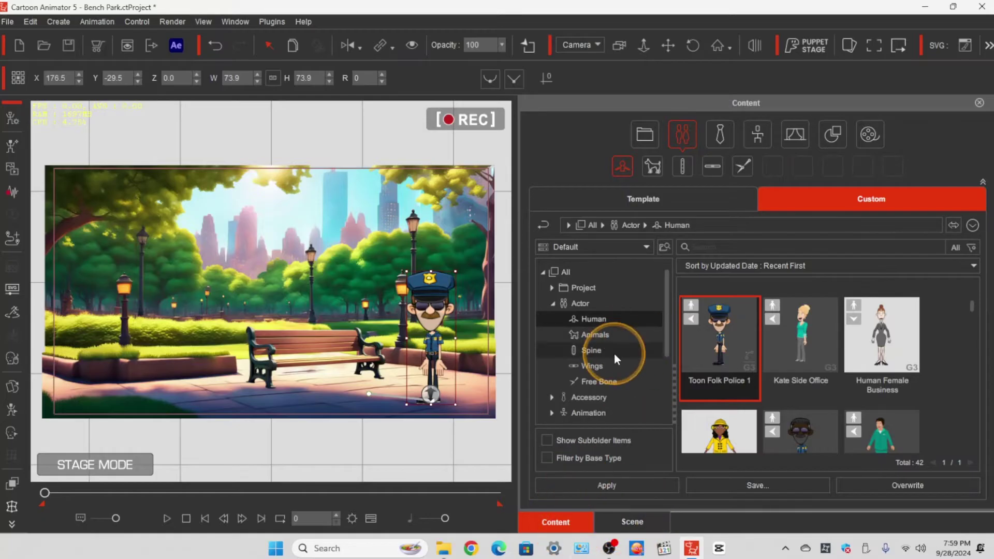
Step: Search the Template library for 'walk' and apply Walk Forward(2L) to the police actor
{"action": "left_click", "coordinate": [759, 134]}
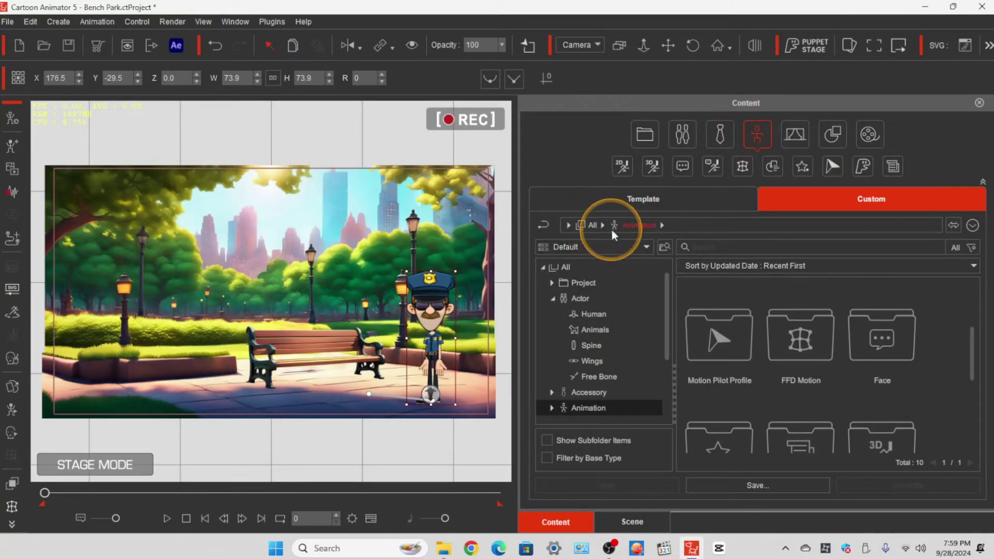
{"action": "left_click", "coordinate": [592, 205]}
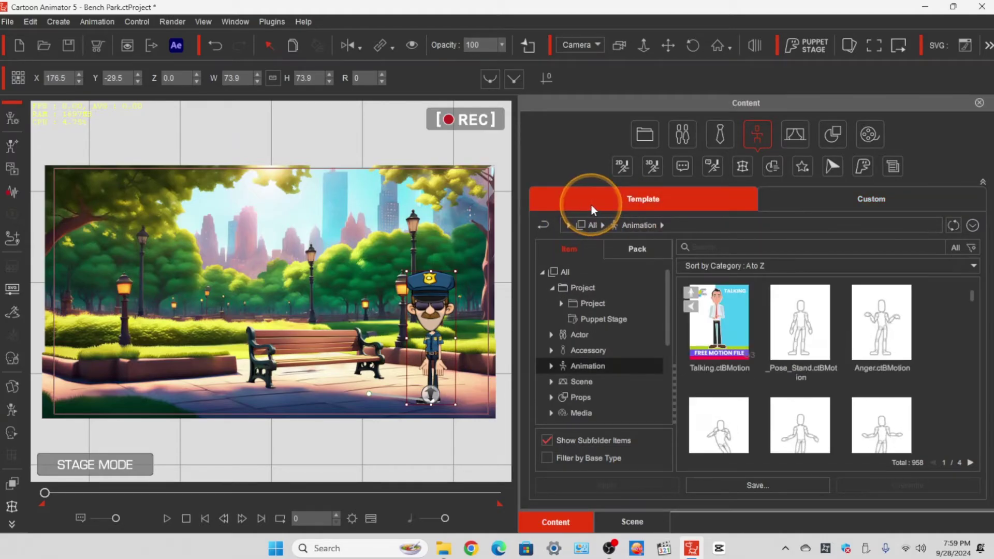
{"action": "left_click", "coordinate": [711, 247]}
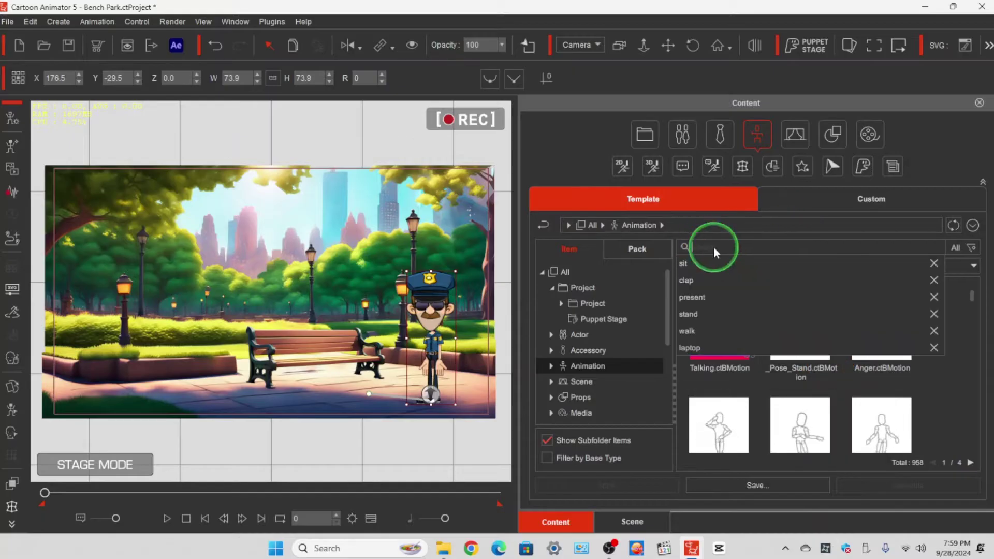
{"action": "left_click", "coordinate": [696, 331]}
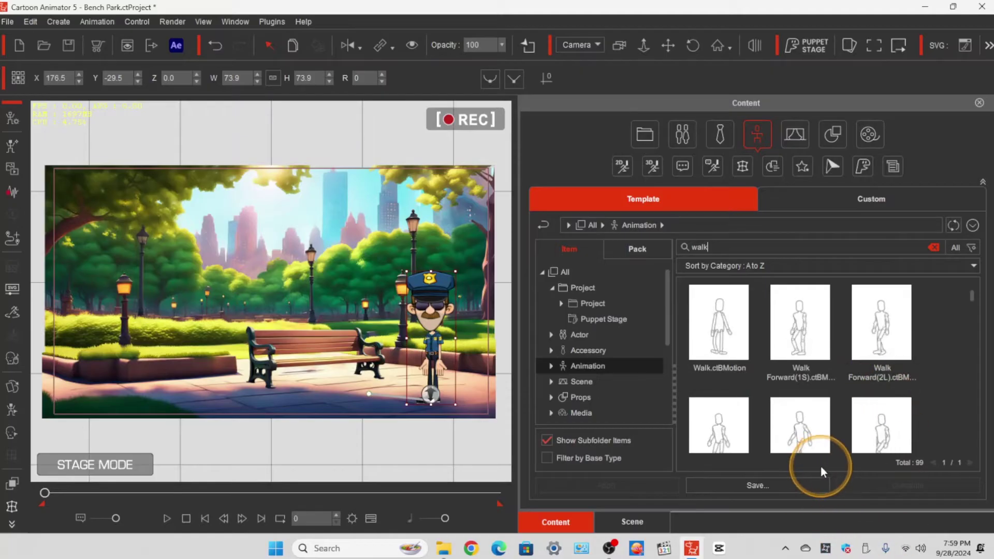
{"action": "double_click", "coordinate": [880, 330]}
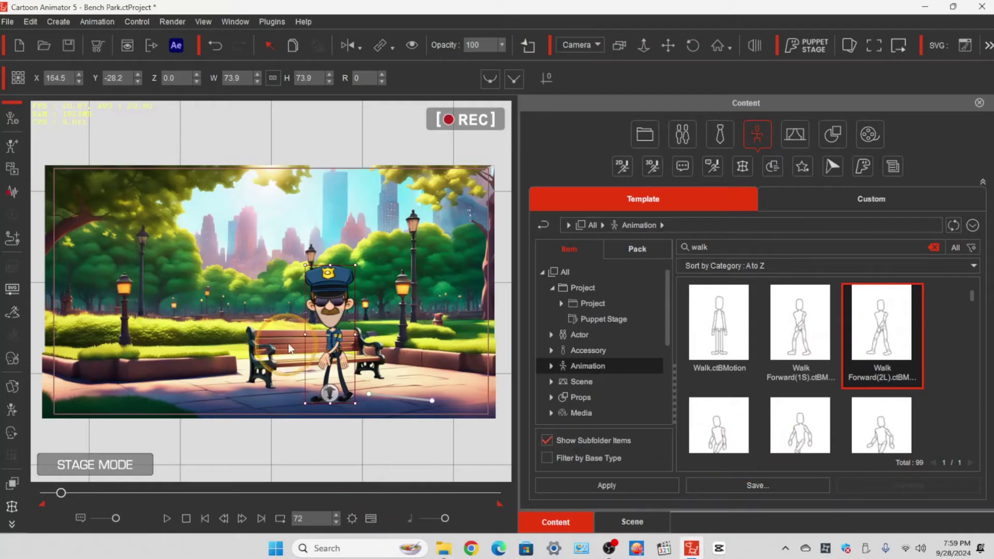
Step: Append four more Walk Forward(2L) cycles and play the walk from frame 0
{"action": "key", "text": "F4"}
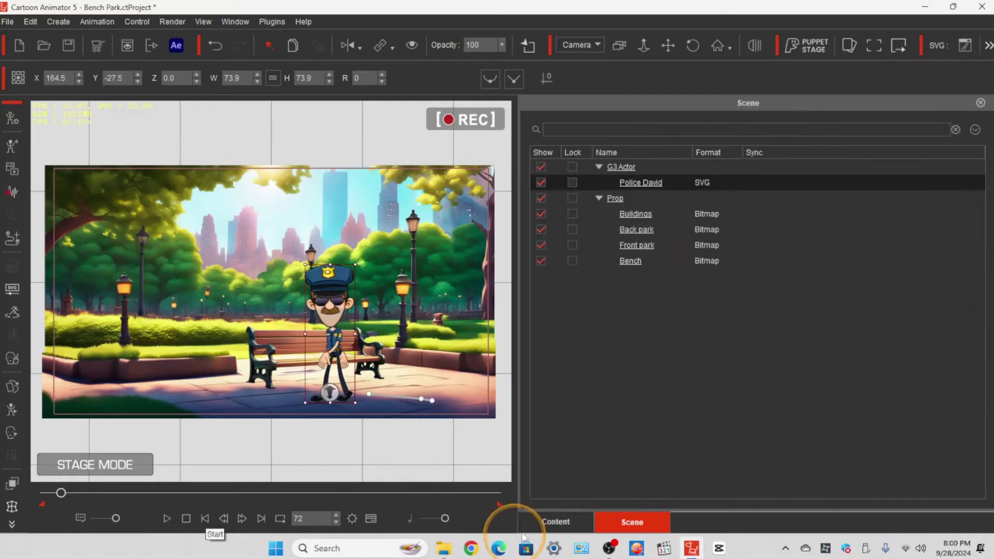
{"action": "left_click", "coordinate": [556, 522]}
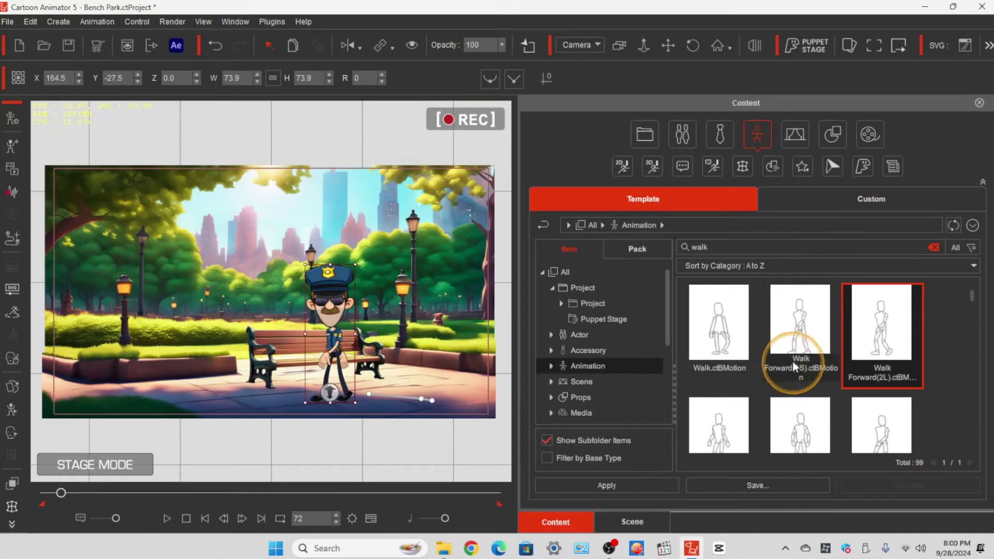
{"action": "double_click", "coordinate": [890, 336]}
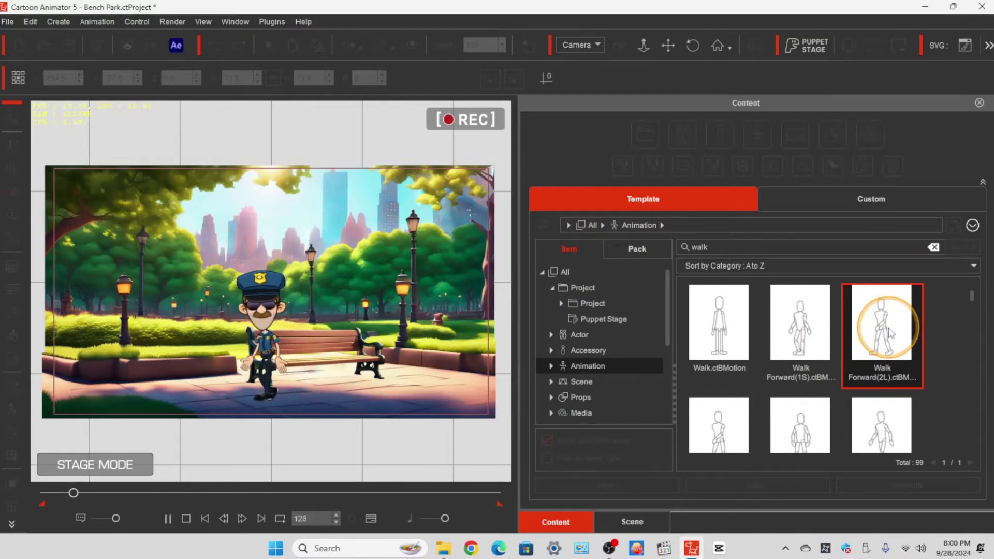
{"action": "key", "text": "space"}
{"action": "double_click", "coordinate": [890, 333]}
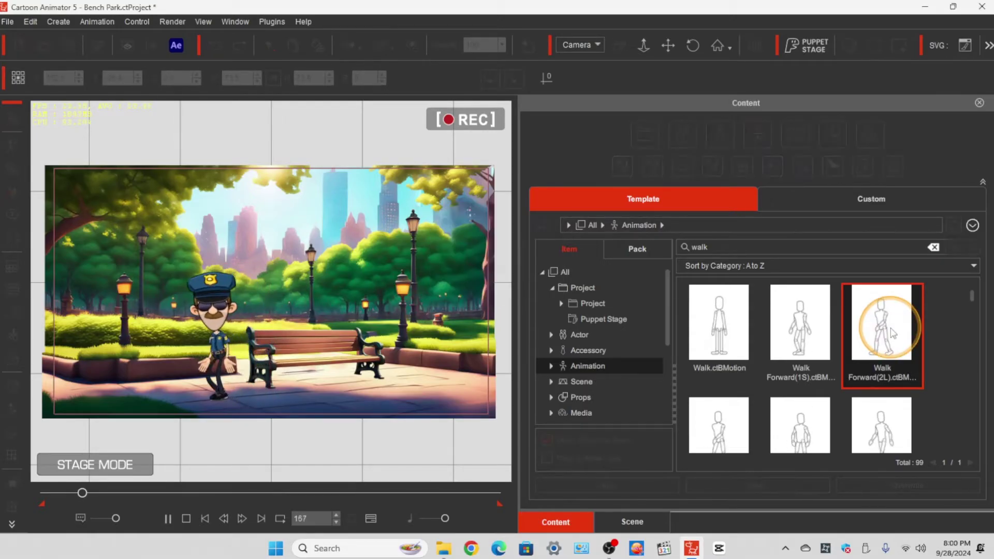
{"action": "key", "text": "space"}
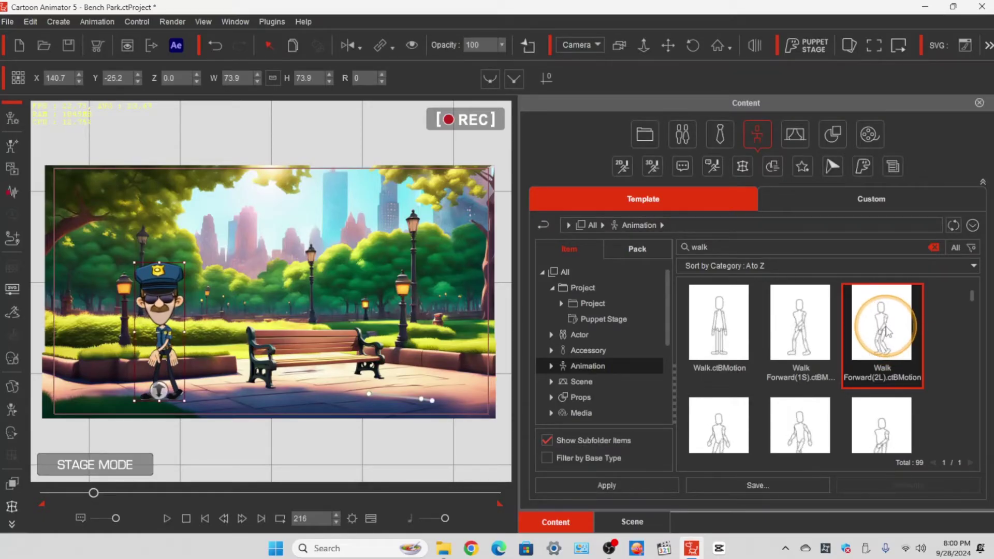
{"action": "double_click", "coordinate": [886, 333]}
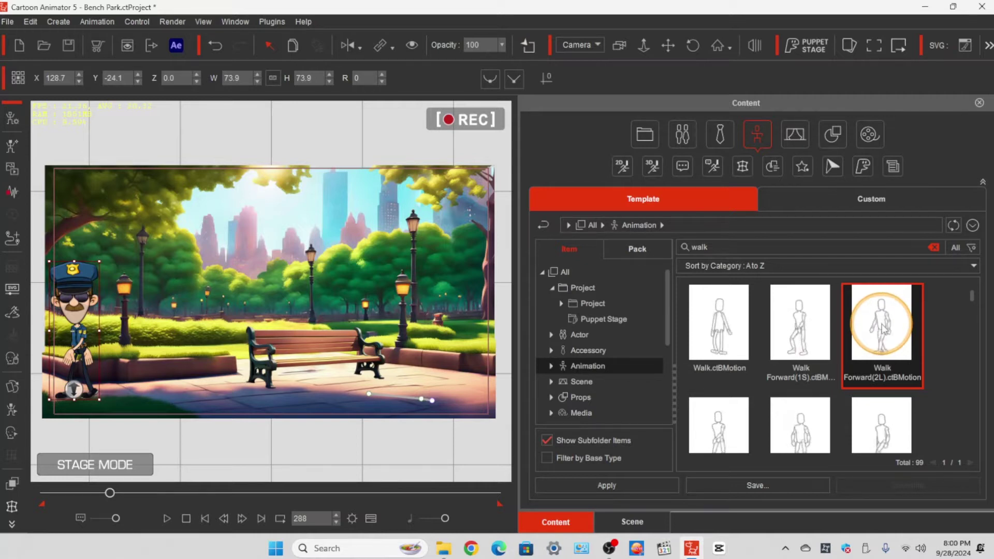
{"action": "double_click", "coordinate": [884, 329]}
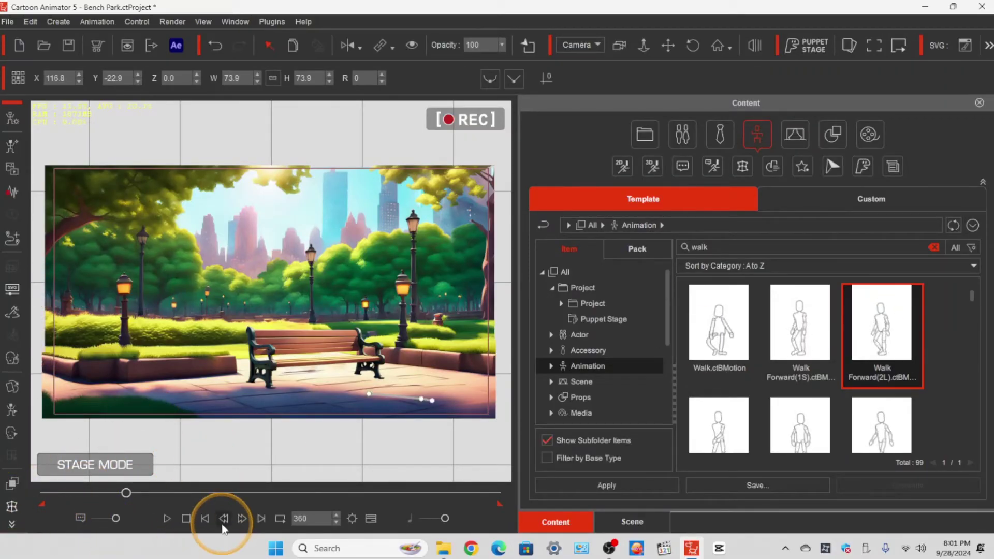
{"action": "left_click", "coordinate": [205, 519]}
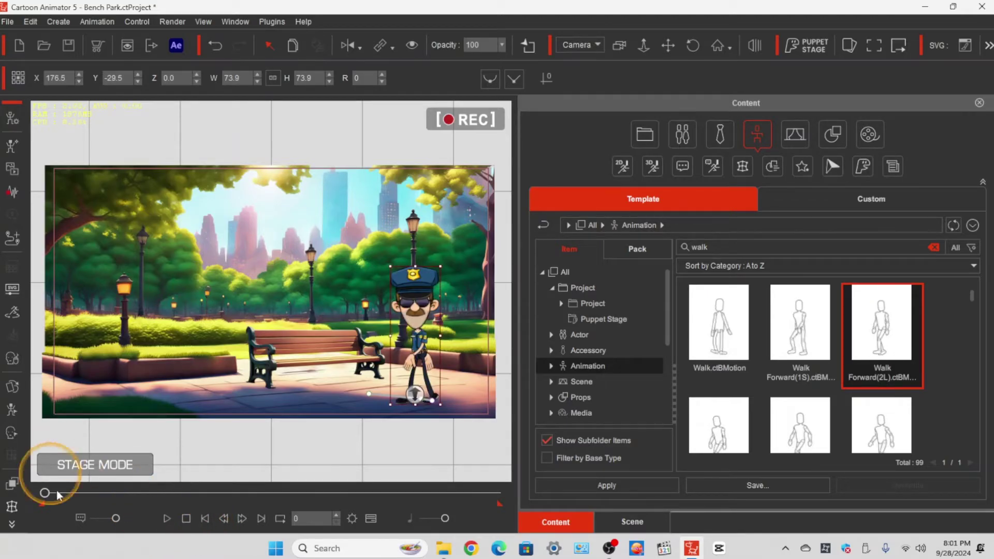
{"action": "left_click", "coordinate": [167, 518]}
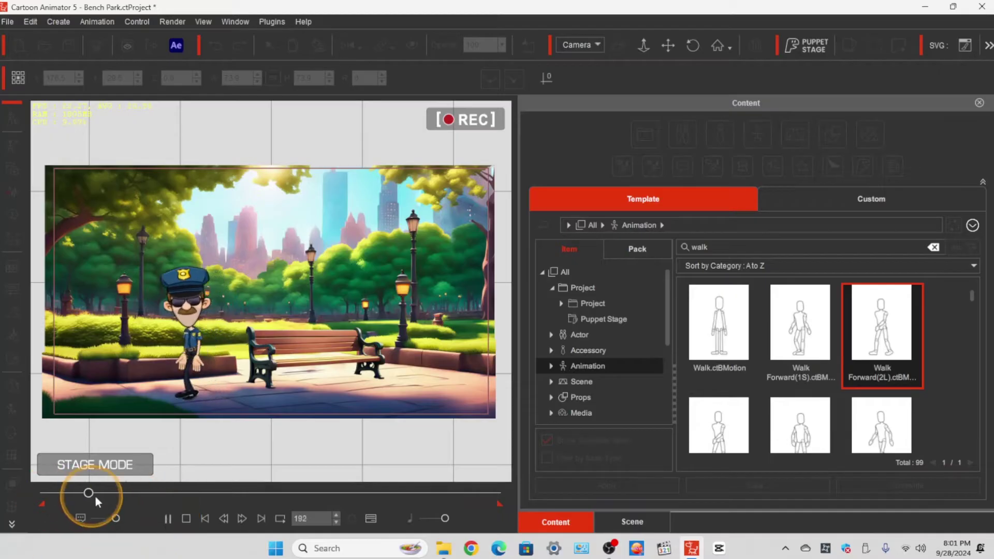
Step: Stop the walk preview, returning to frame 0
{"action": "left_click", "coordinate": [186, 519]}
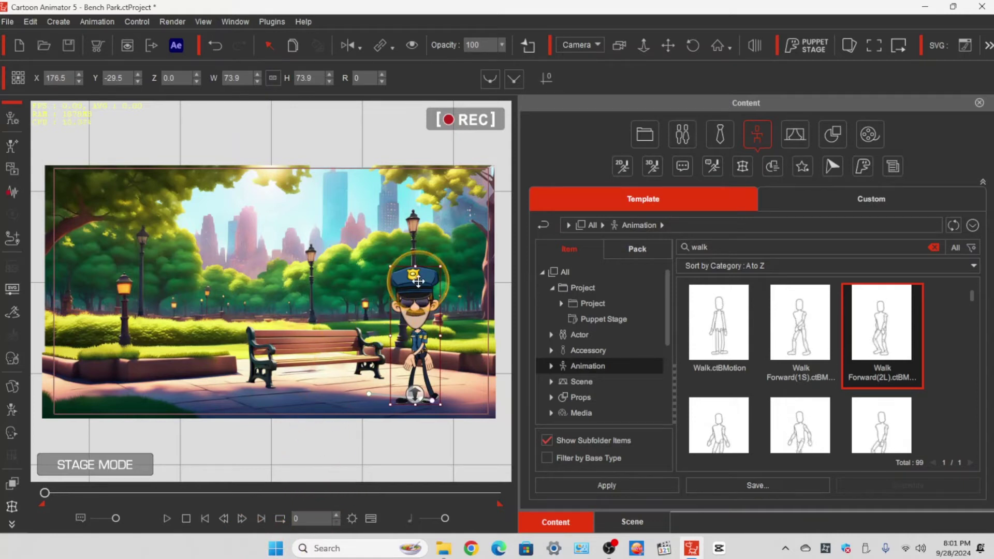
Step: Open the Sprite Editor's Face parts and swap the police hat to the Empty sprite
{"action": "left_click", "coordinate": [13, 387]}
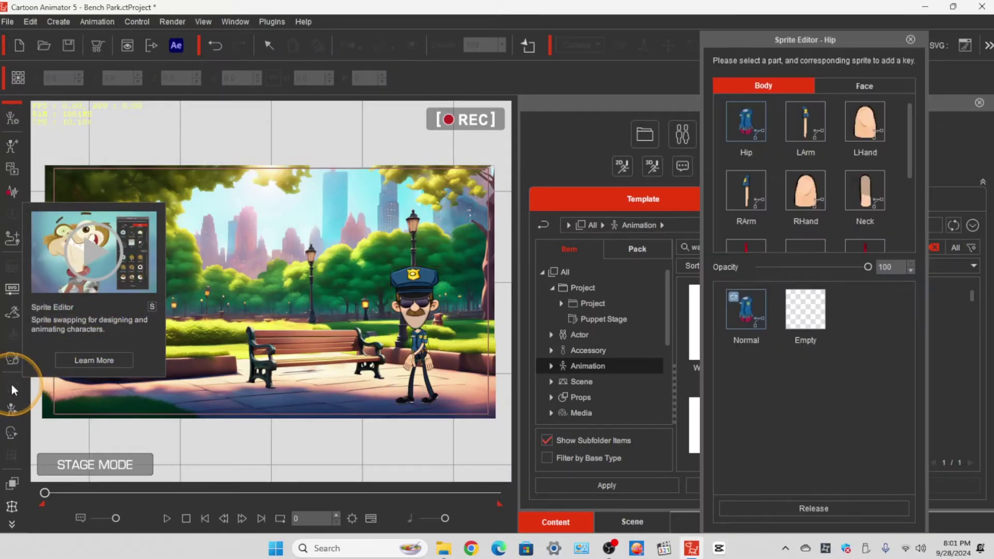
{"action": "left_click", "coordinate": [854, 85]}
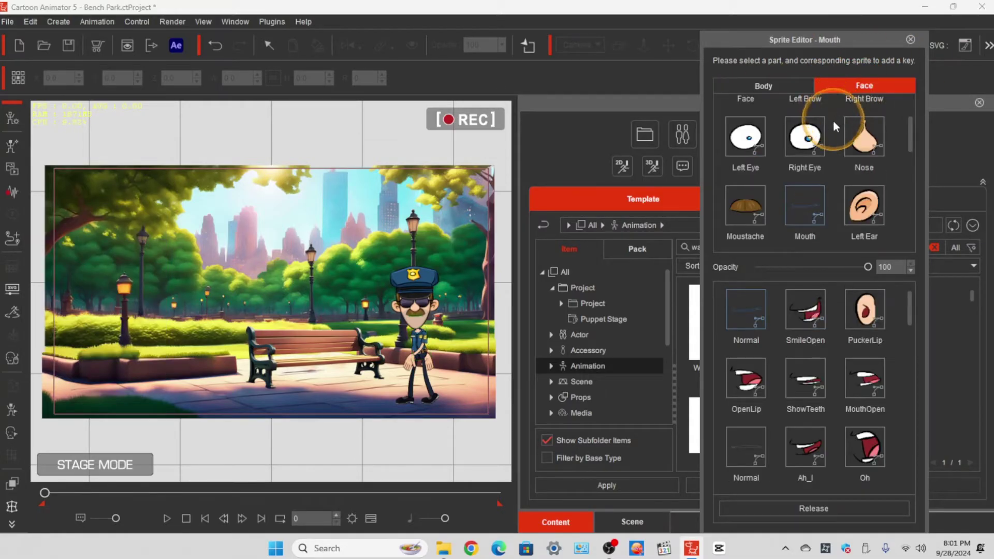
{"action": "scroll", "coordinate": [797, 152], "scroll_direction": "down", "scroll_amount": 5}
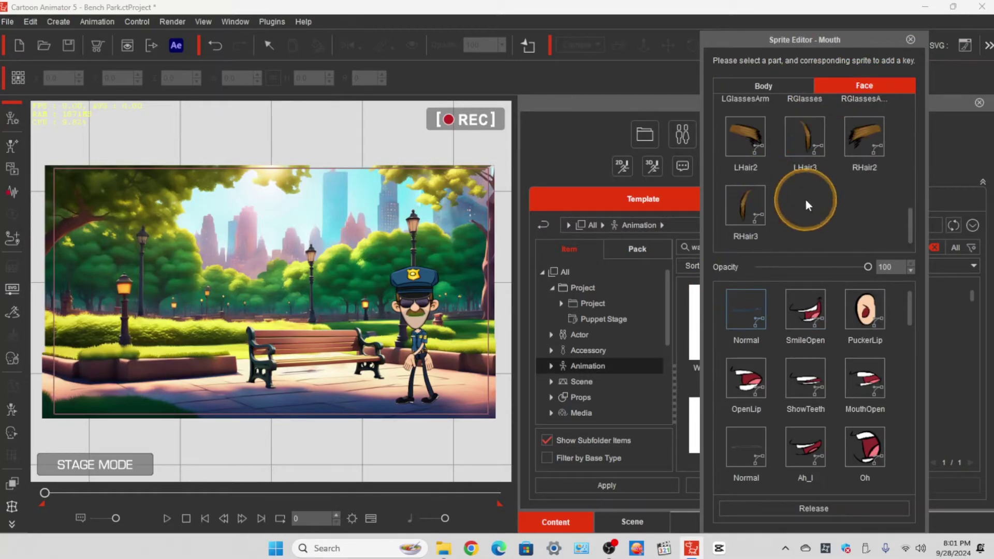
{"action": "scroll", "coordinate": [806, 205], "scroll_direction": "up", "scroll_amount": 3}
{"action": "left_click", "coordinate": [750, 161]}
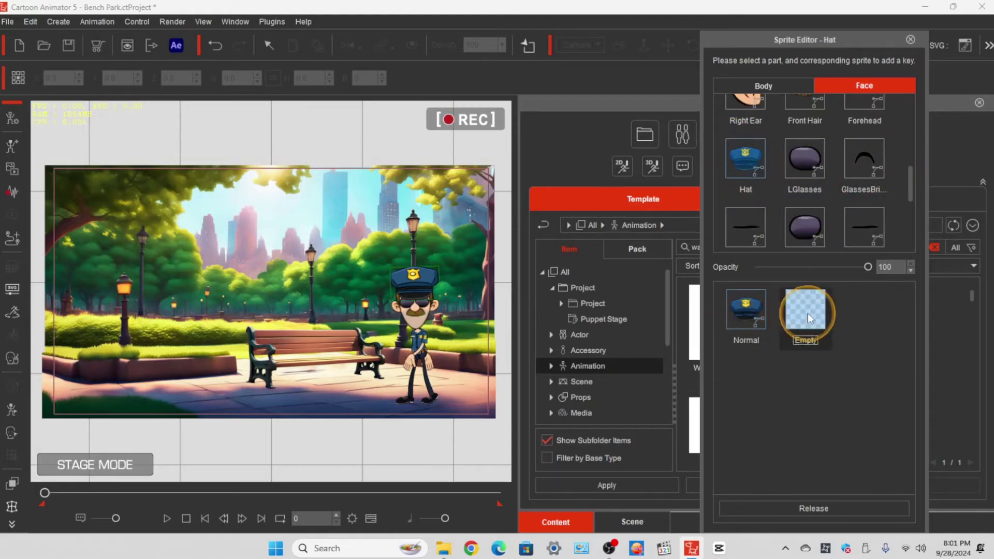
{"action": "left_click", "coordinate": [808, 313]}
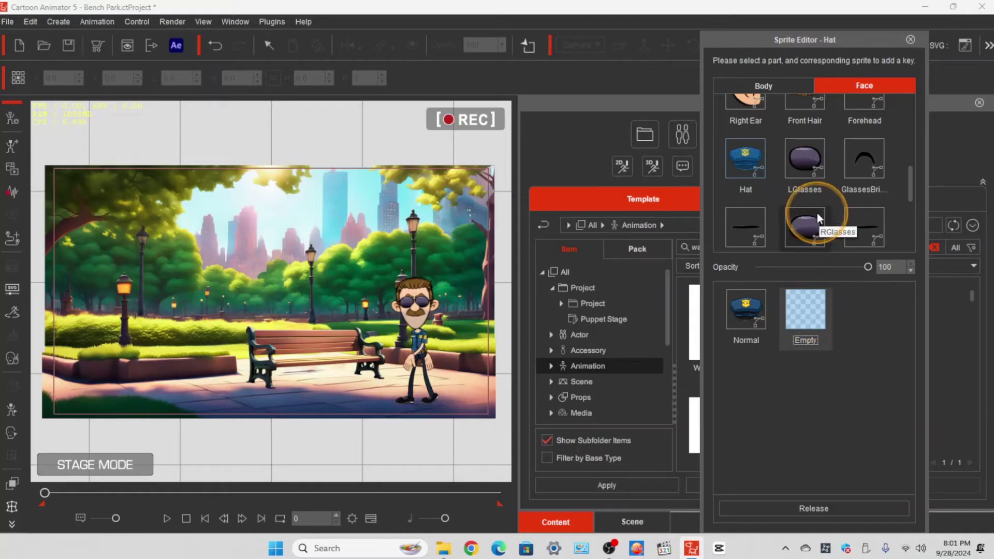
Step: Hide the glasses (both lenses, bridge and both arms) with the Empty sprite
{"action": "left_click", "coordinate": [804, 159]}
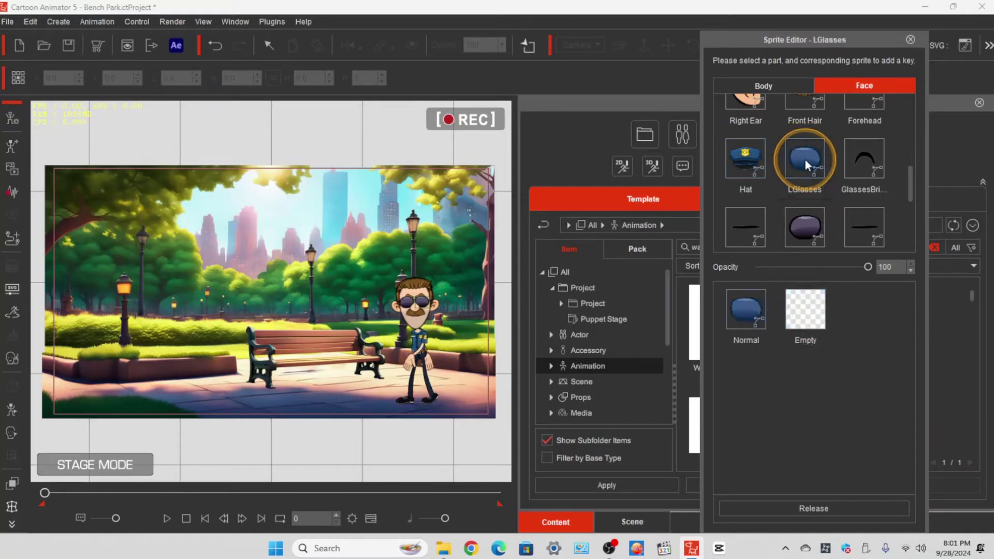
{"action": "left_click", "coordinate": [798, 229]}
{"action": "left_click", "coordinate": [806, 310]}
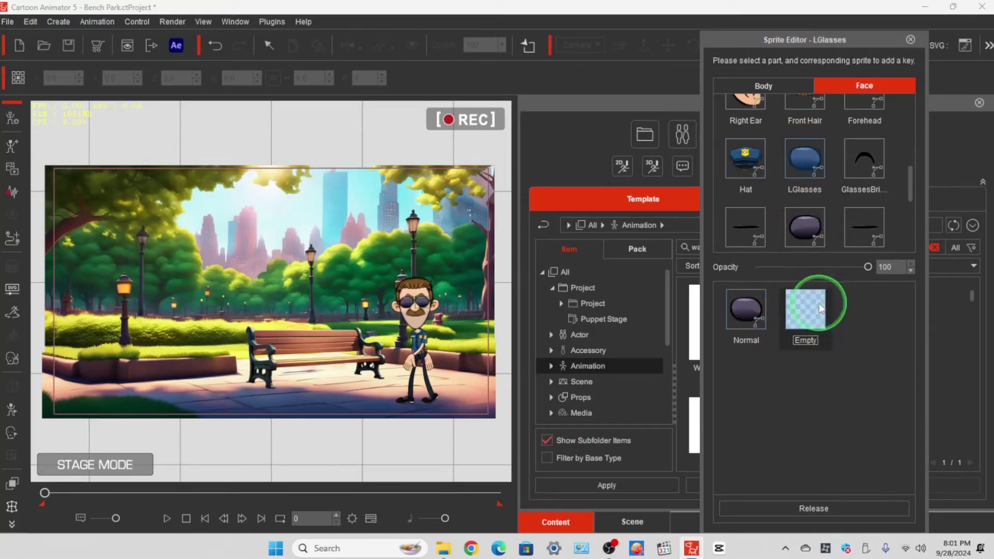
{"action": "left_click", "coordinate": [804, 202]}
{"action": "left_click", "coordinate": [802, 315]}
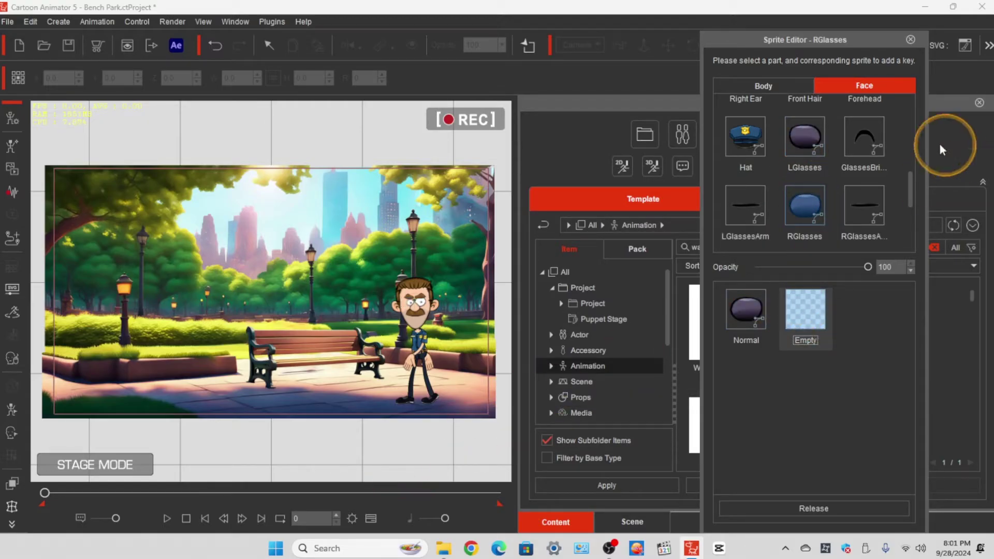
{"action": "left_click", "coordinate": [865, 134]}
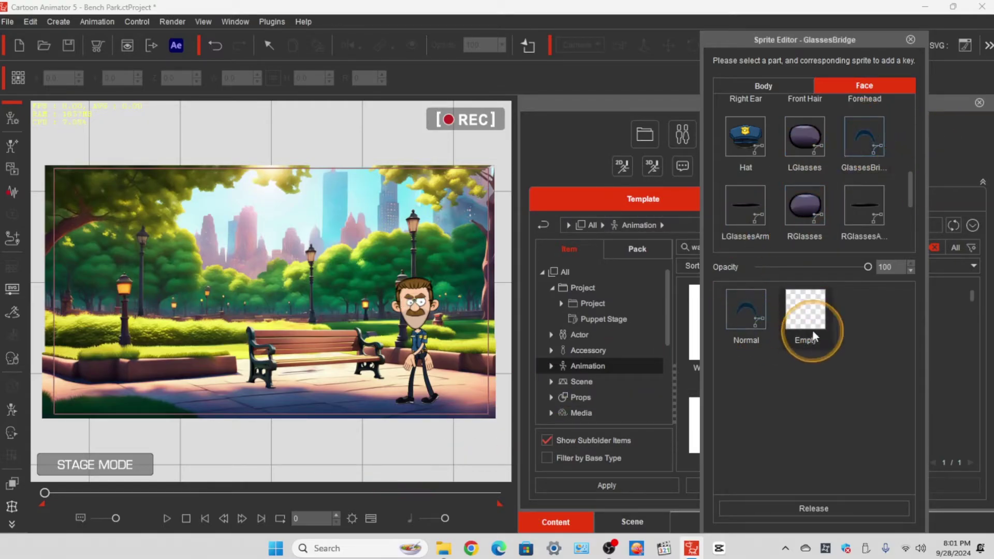
{"action": "left_click", "coordinate": [804, 317]}
{"action": "left_click", "coordinate": [862, 209]}
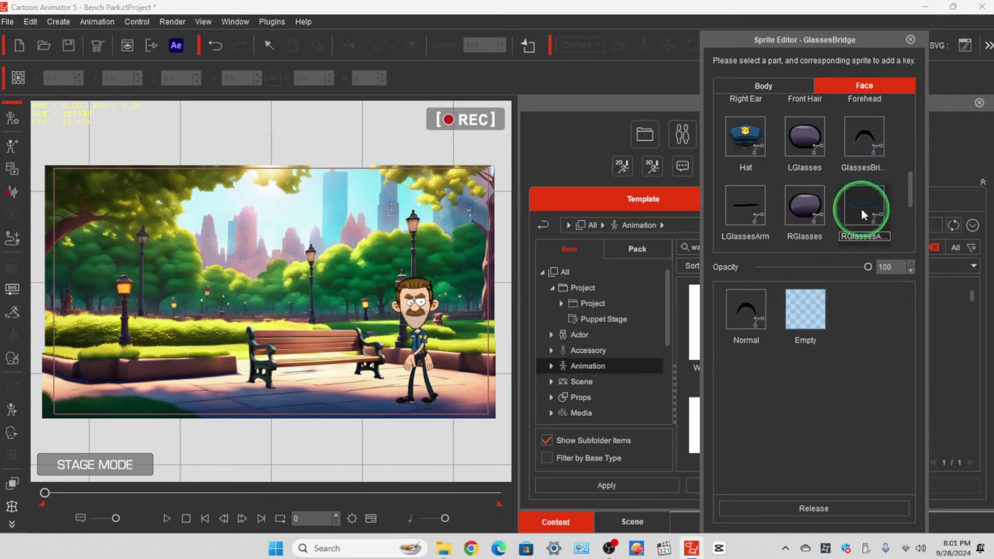
{"action": "left_click", "coordinate": [829, 311]}
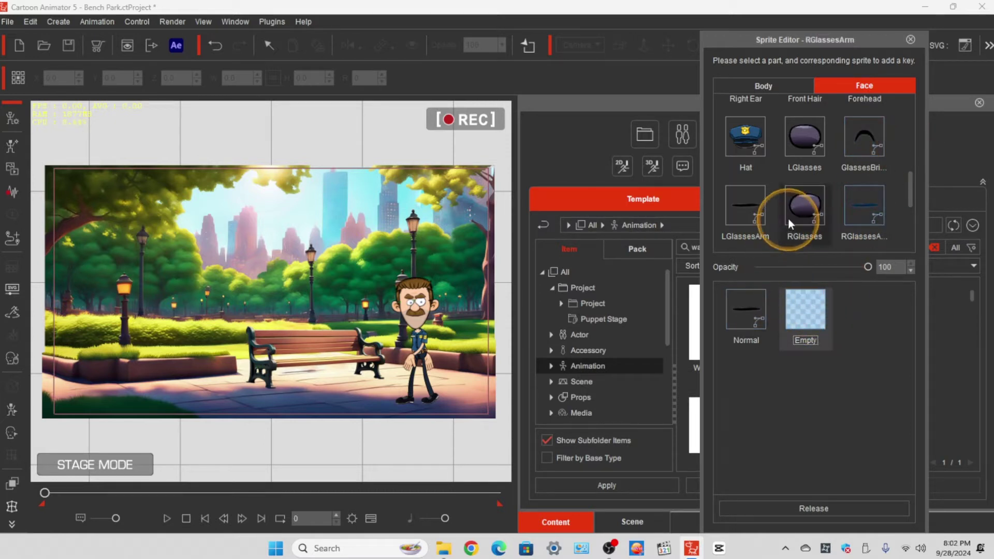
{"action": "left_click", "coordinate": [744, 208]}
{"action": "left_click", "coordinate": [801, 313]}
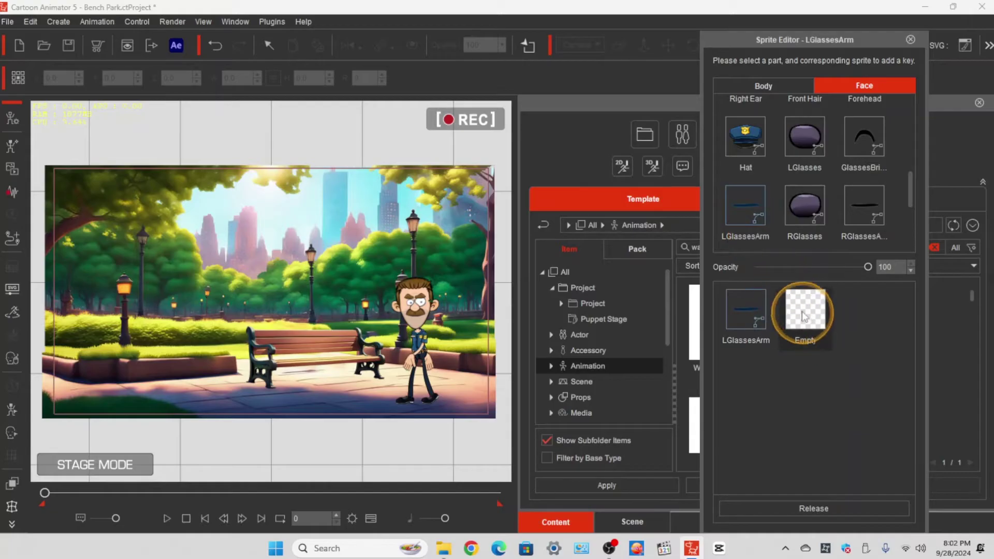
Step: Switch the Moustache part to the Empty sprite
{"action": "scroll", "coordinate": [763, 174], "scroll_direction": "down", "scroll_amount": 2}
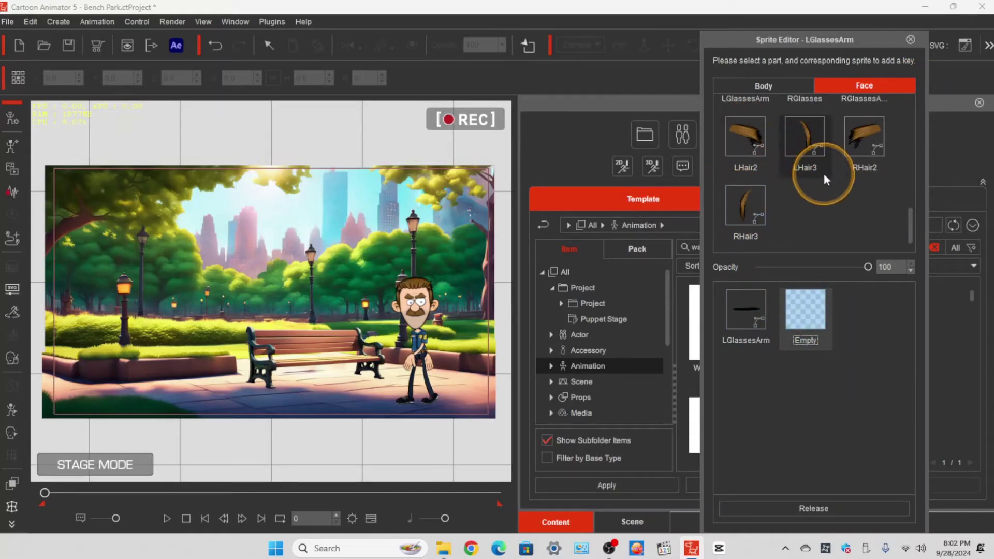
{"action": "scroll", "coordinate": [825, 174], "scroll_direction": "up", "scroll_amount": 2}
{"action": "scroll", "coordinate": [828, 185], "scroll_direction": "down", "scroll_amount": 2}
{"action": "scroll", "coordinate": [828, 182], "scroll_direction": "up", "scroll_amount": 3}
{"action": "left_click", "coordinate": [743, 188]}
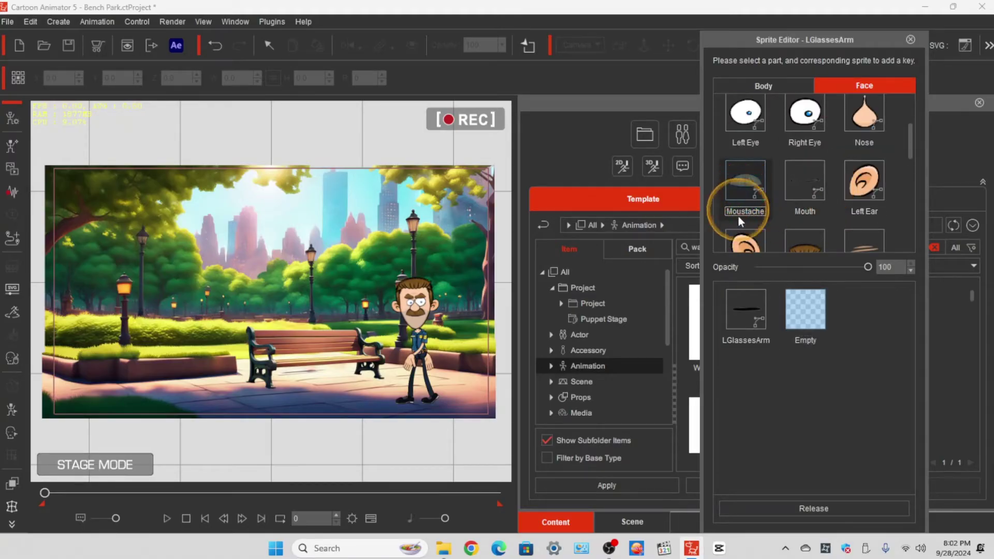
{"action": "left_click", "coordinate": [814, 299]}
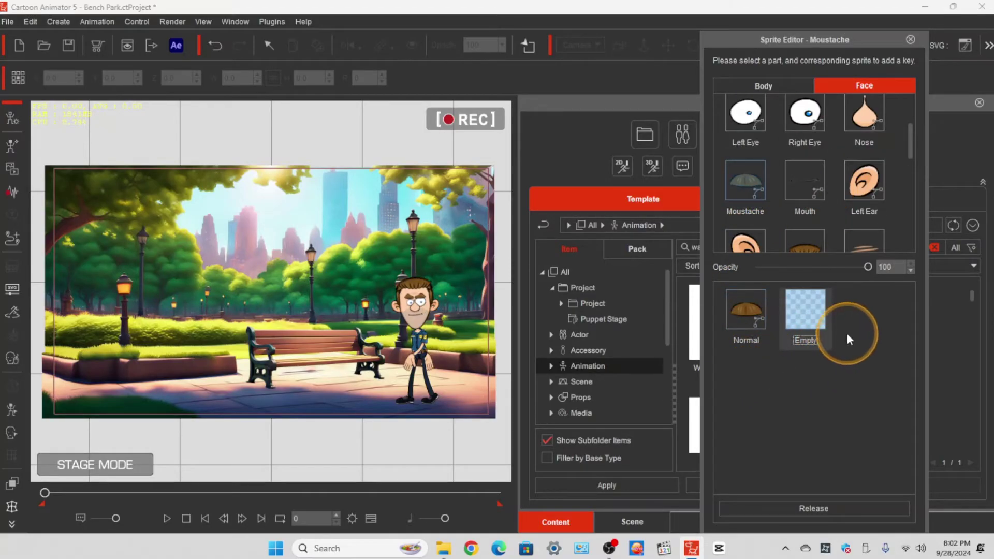
{"action": "left_click", "coordinate": [805, 166]}
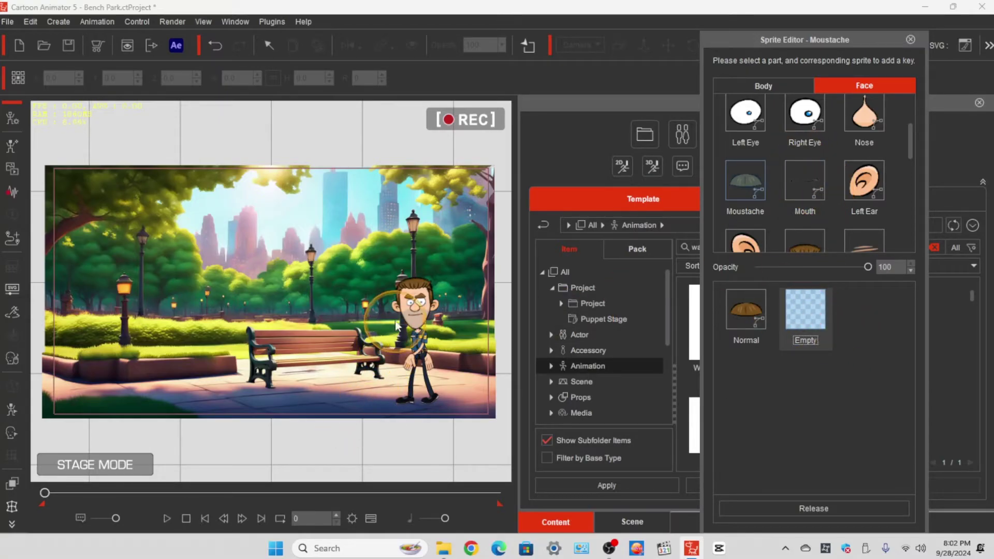
Step: Close the Sprite Editor and turn the officer's head to face front early in the walk
{"action": "left_click", "coordinate": [13, 433]}
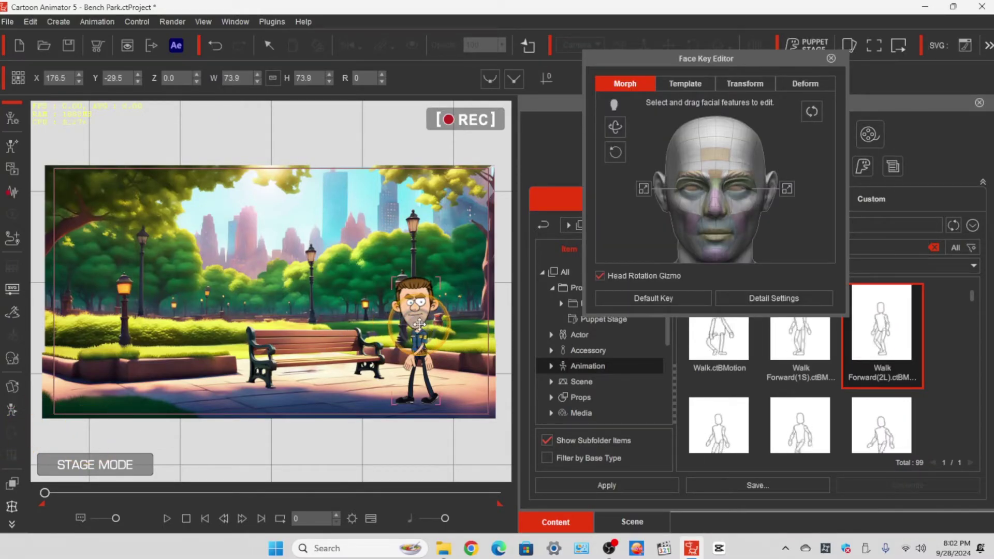
{"action": "left_click", "coordinate": [166, 518]}
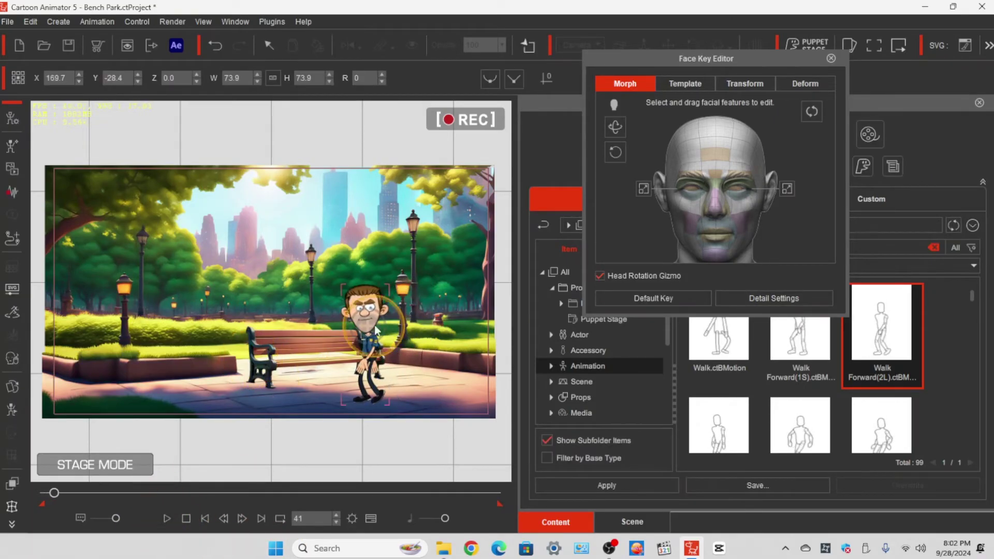
{"action": "left_click_drag", "start_coordinate": [321, 322], "coordinate": [363, 317]}
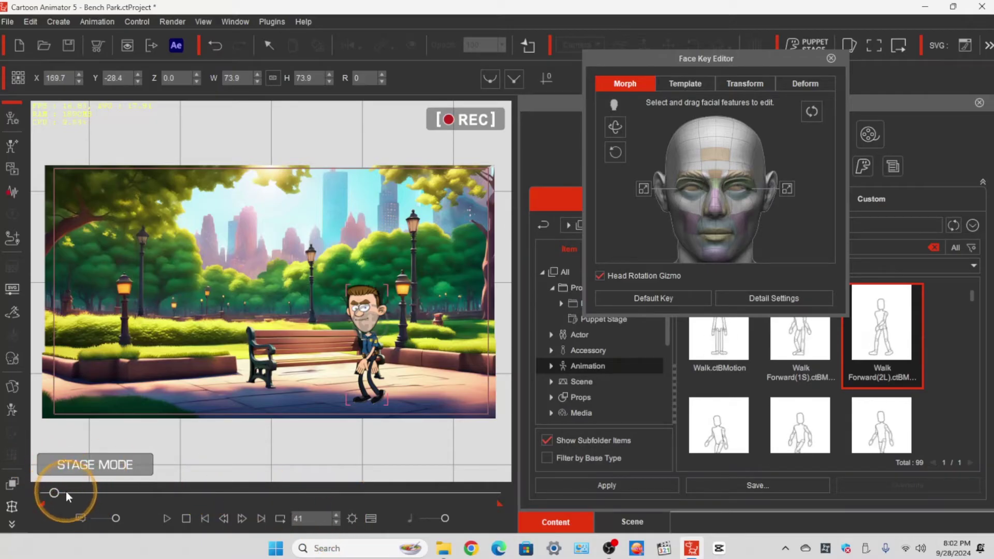
{"action": "left_click_drag", "start_coordinate": [66, 492], "coordinate": [73, 490]}
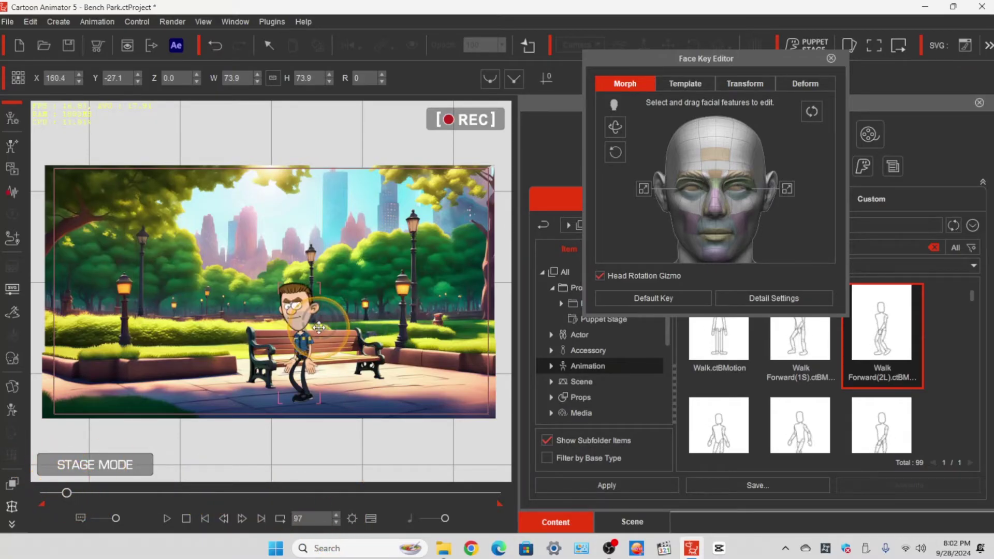
{"action": "left_click", "coordinate": [98, 493]}
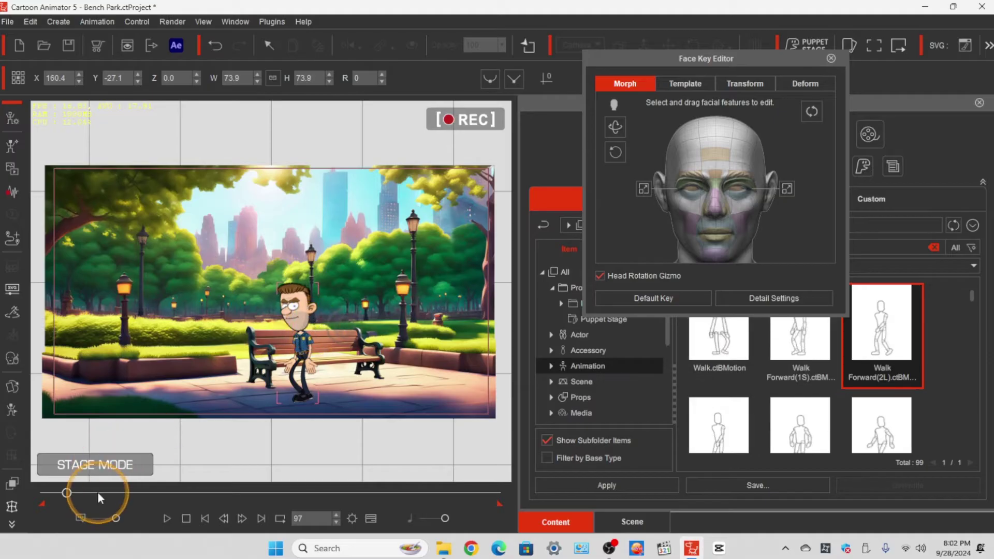
Step: Turn the officer's head to face front again further along the walk
{"action": "left_click", "coordinate": [81, 493]}
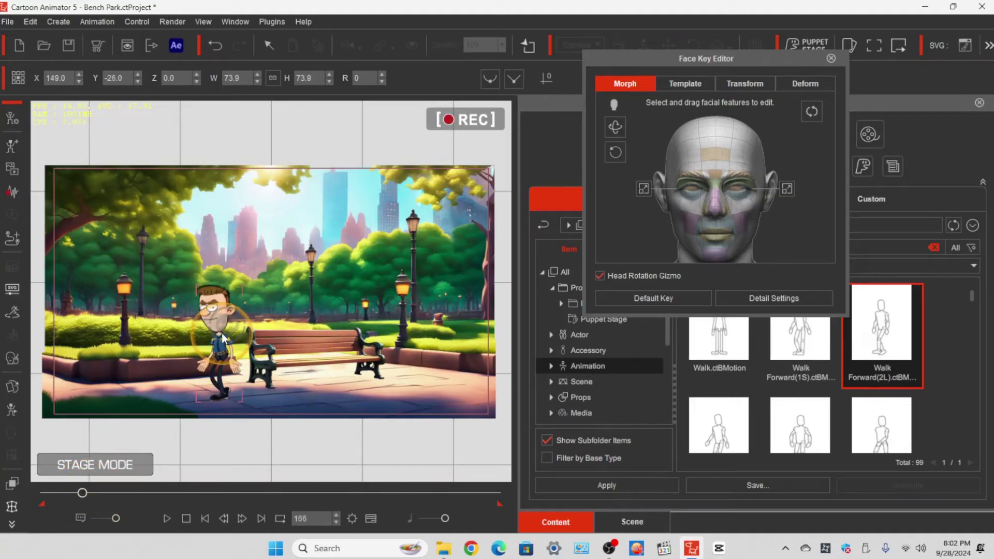
{"action": "left_click", "coordinate": [221, 321]}
{"action": "left_click_drag", "start_coordinate": [204, 317], "coordinate": [315, 335]}
{"action": "left_click", "coordinate": [193, 537]}
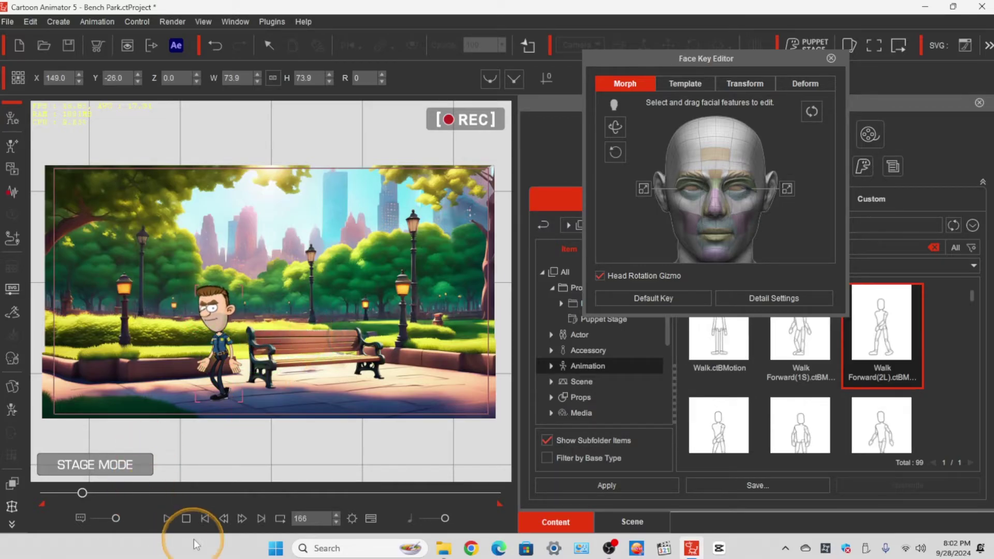
Step: Check frame 338, preview the walk from frame 0, then scrub from frame 188 to 256
{"action": "left_click", "coordinate": [118, 492]}
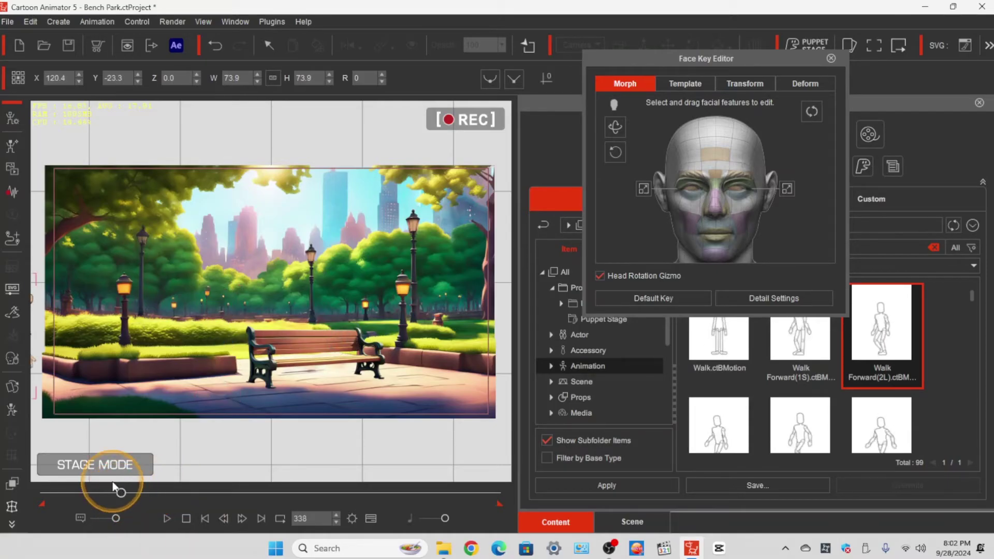
{"action": "left_click", "coordinate": [204, 519]}
{"action": "left_click", "coordinate": [166, 518]}
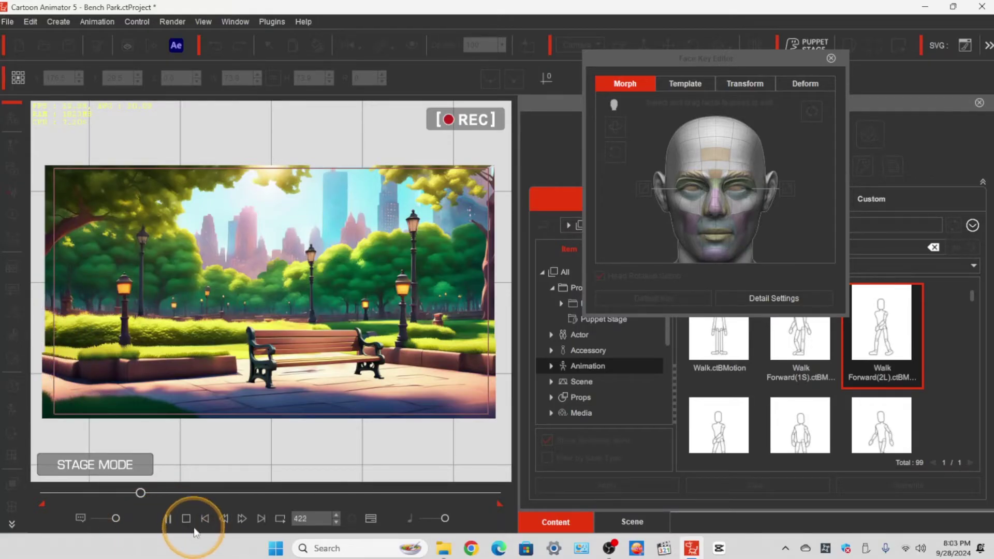
{"action": "left_click", "coordinate": [169, 518]}
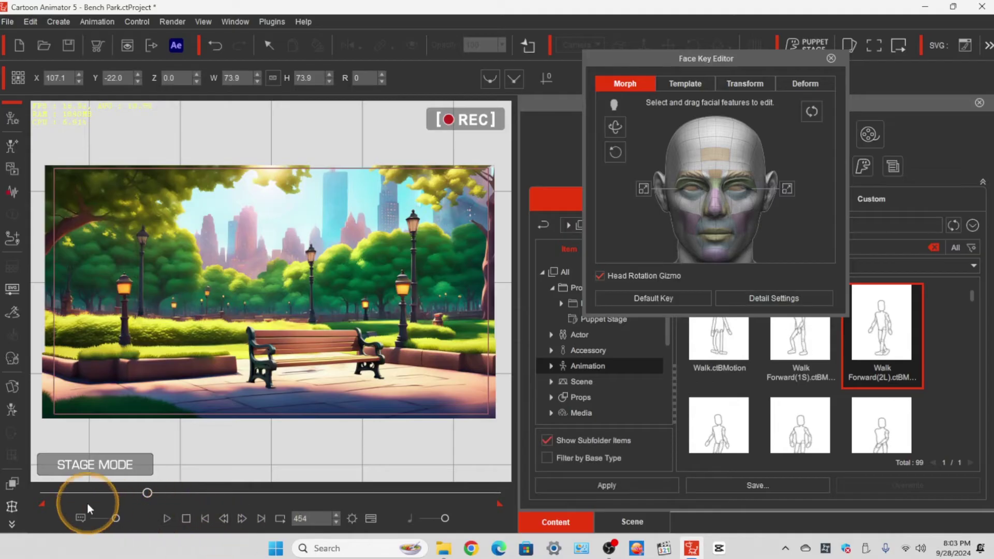
{"action": "left_click", "coordinate": [204, 518]}
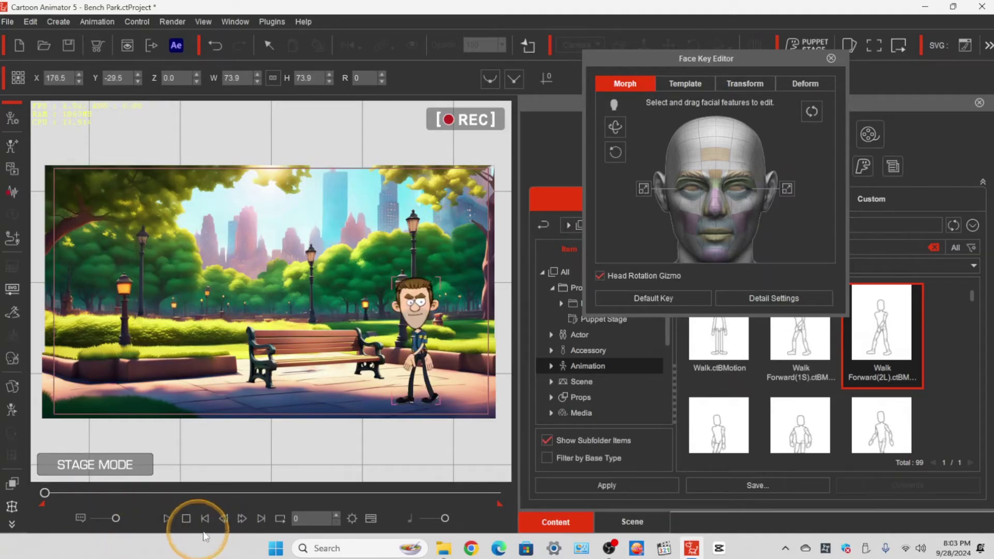
{"action": "left_click", "coordinate": [86, 492]}
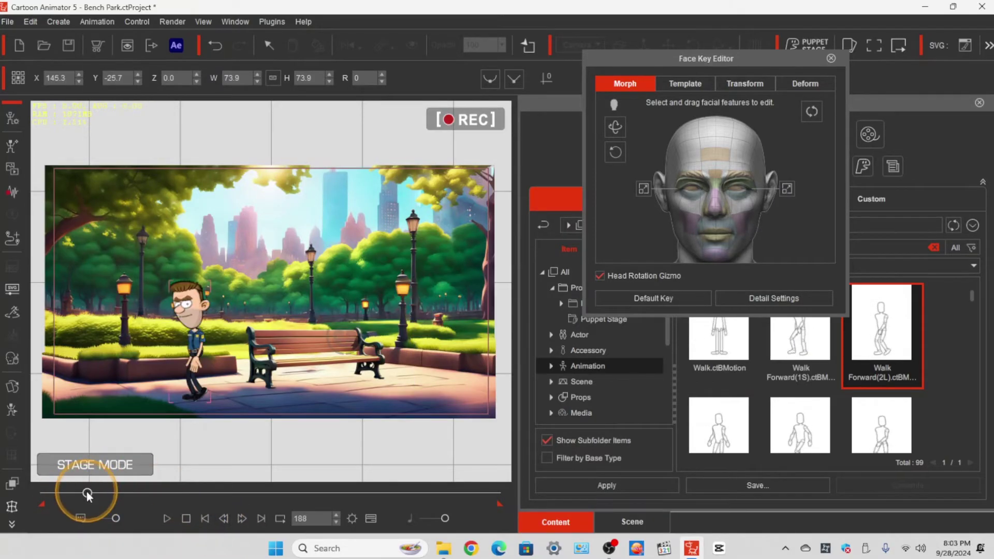
{"action": "left_click_drag", "start_coordinate": [84, 492], "coordinate": [116, 499]}
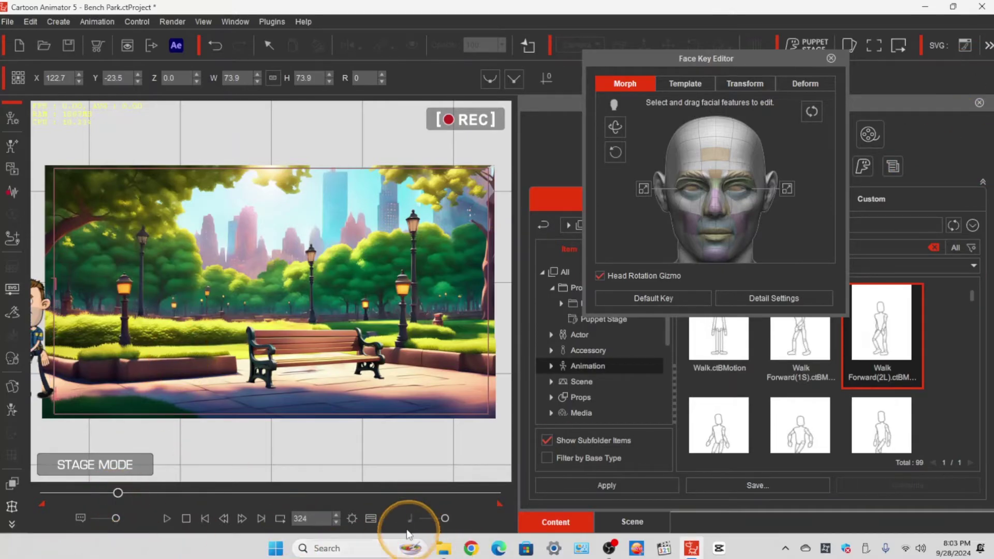
Step: Show the timeline and filter it to only the Police David track
{"action": "left_click", "coordinate": [372, 519]}
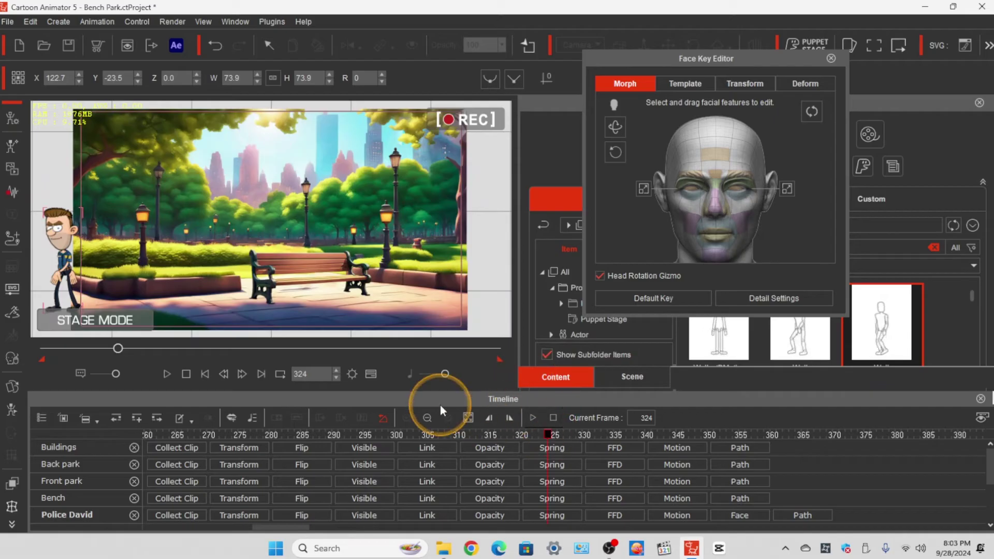
{"action": "left_click", "coordinate": [63, 417]}
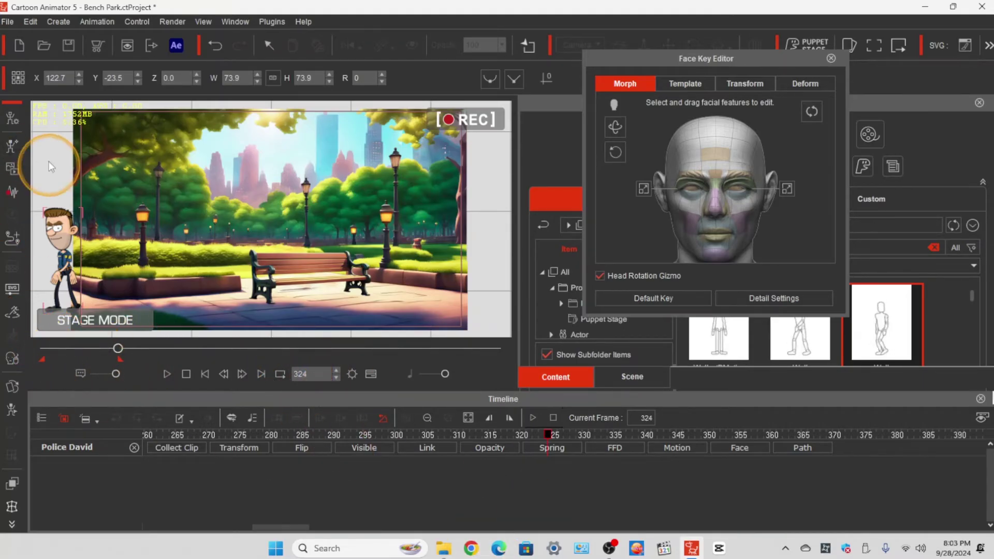
Step: Save the project under the name Bench Park, after cancelling a first Save As attempt
{"action": "left_click", "coordinate": [6, 23]}
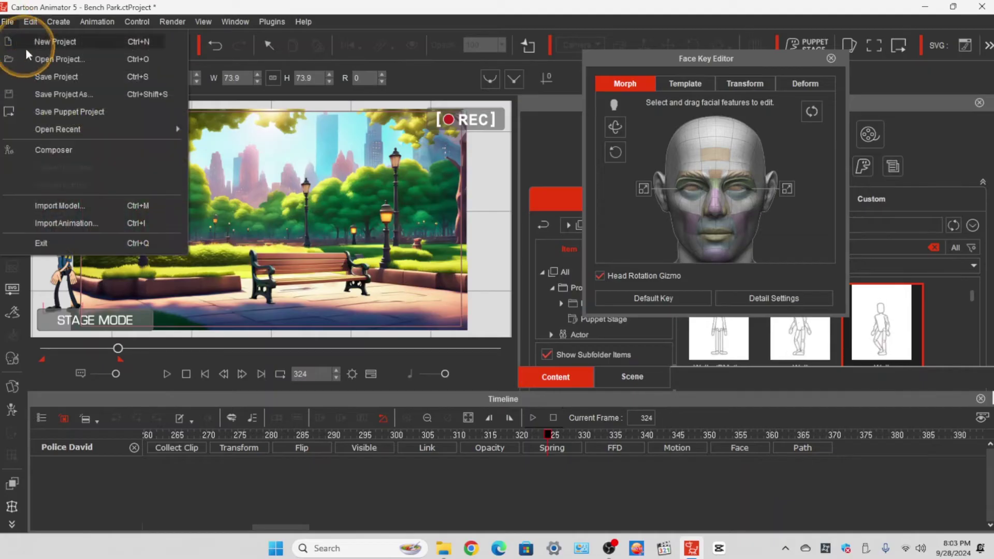
{"action": "left_click", "coordinate": [50, 78]}
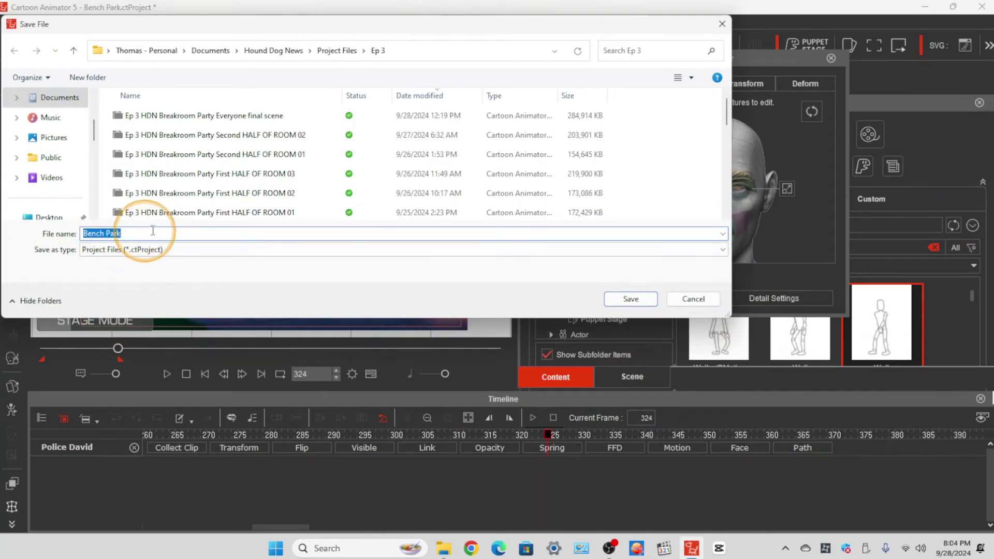
{"action": "left_click", "coordinate": [693, 300]}
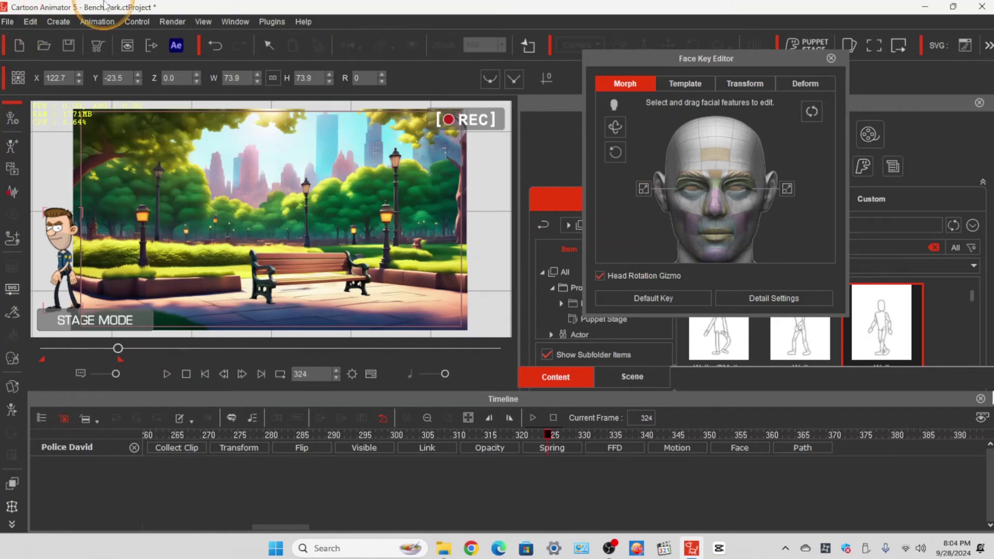
{"action": "left_click", "coordinate": [8, 24]}
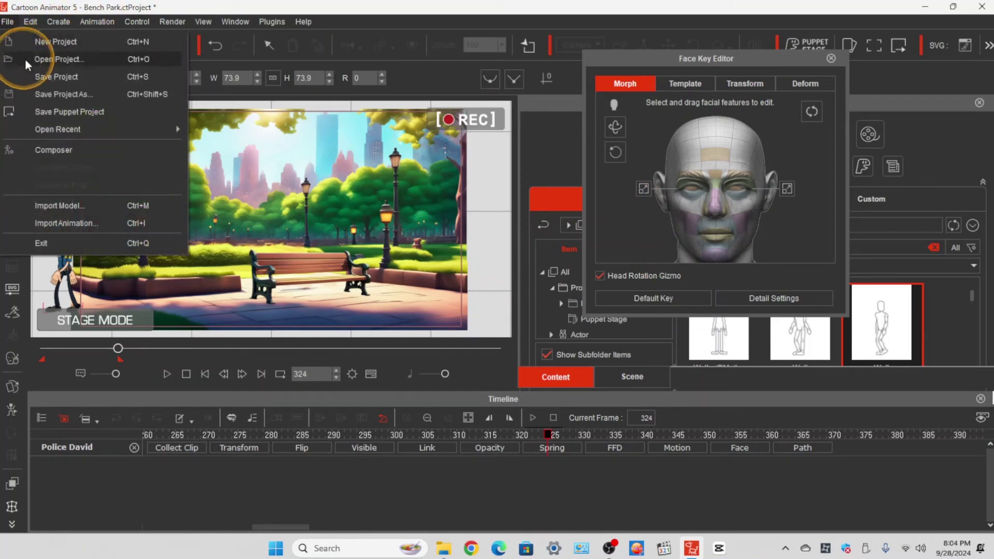
{"action": "left_click", "coordinate": [41, 94]}
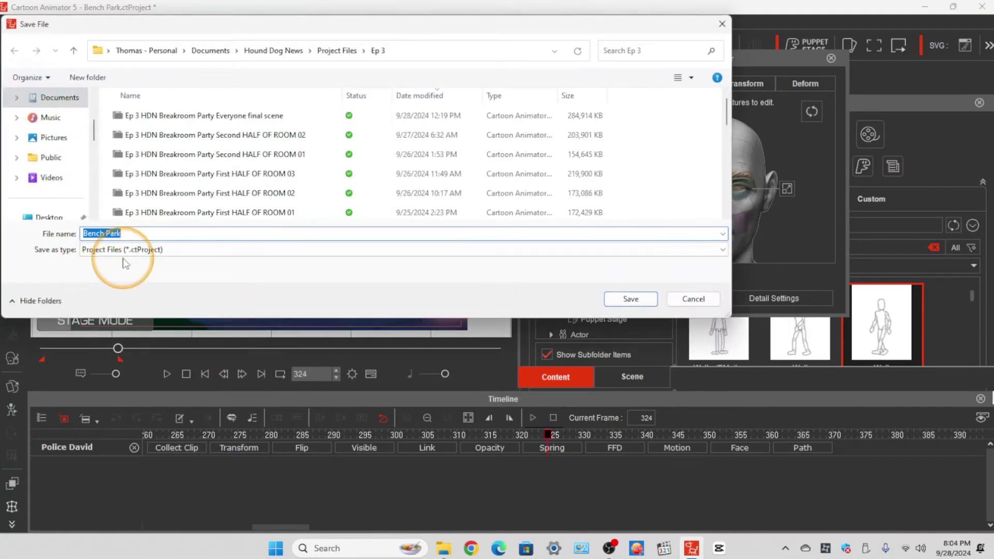
{"action": "key", "text": "Return"}
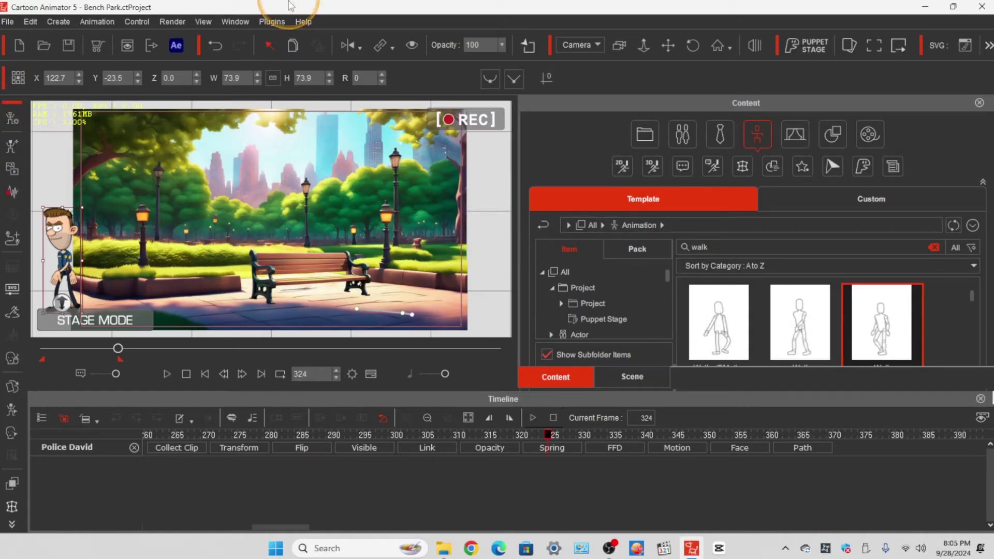
Step: Set the video render to MP4 at HD 1080p (1920x1080) and start the export
{"action": "left_click", "coordinate": [172, 22]}
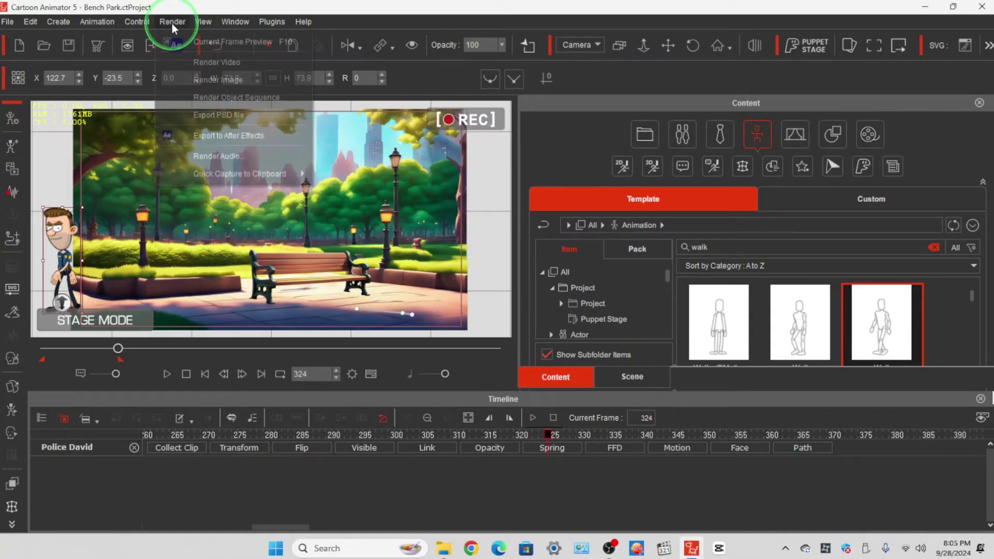
{"action": "left_click", "coordinate": [216, 63]}
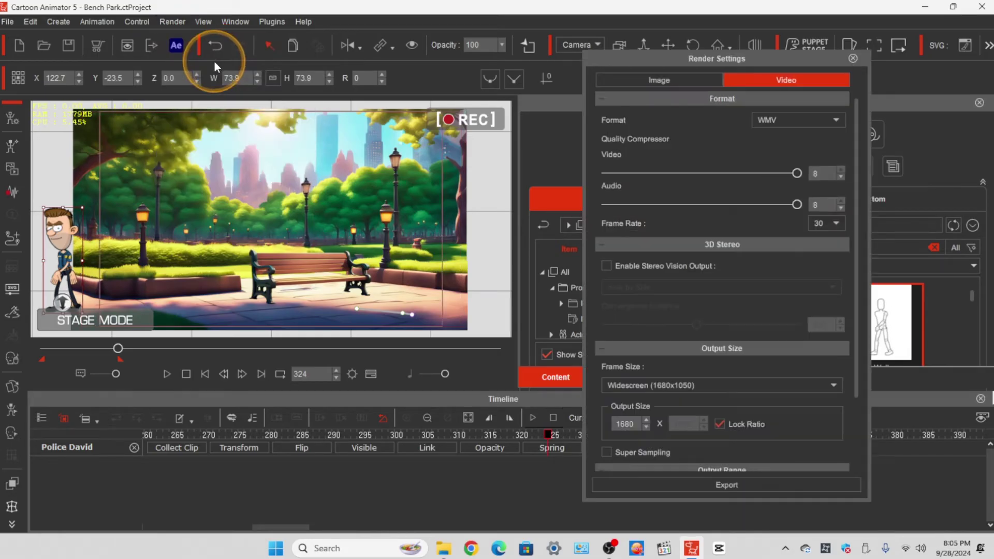
{"action": "left_click", "coordinate": [770, 123]}
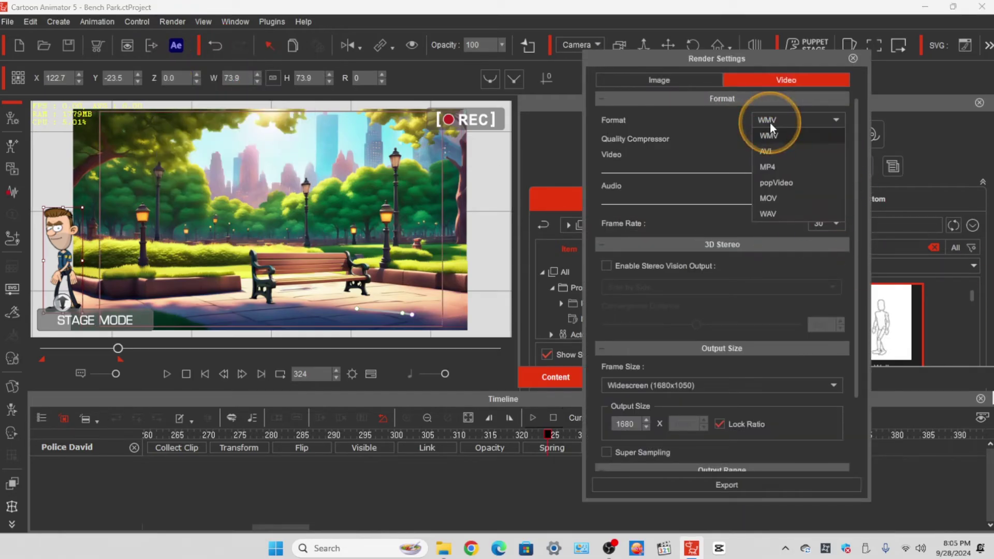
{"action": "left_click", "coordinate": [775, 166]}
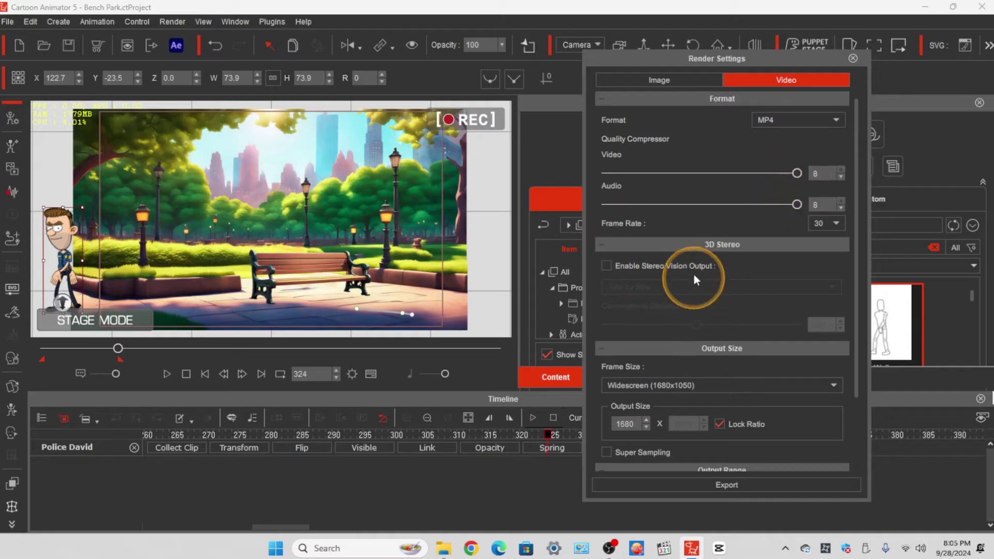
{"action": "scroll", "coordinate": [685, 228], "scroll_direction": "down", "scroll_amount": 3}
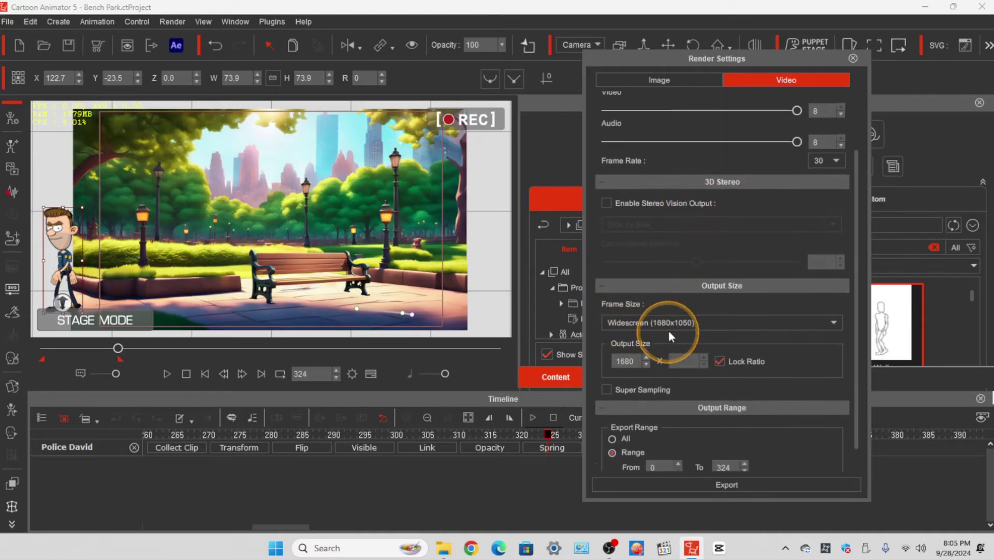
{"action": "left_click", "coordinate": [667, 322]}
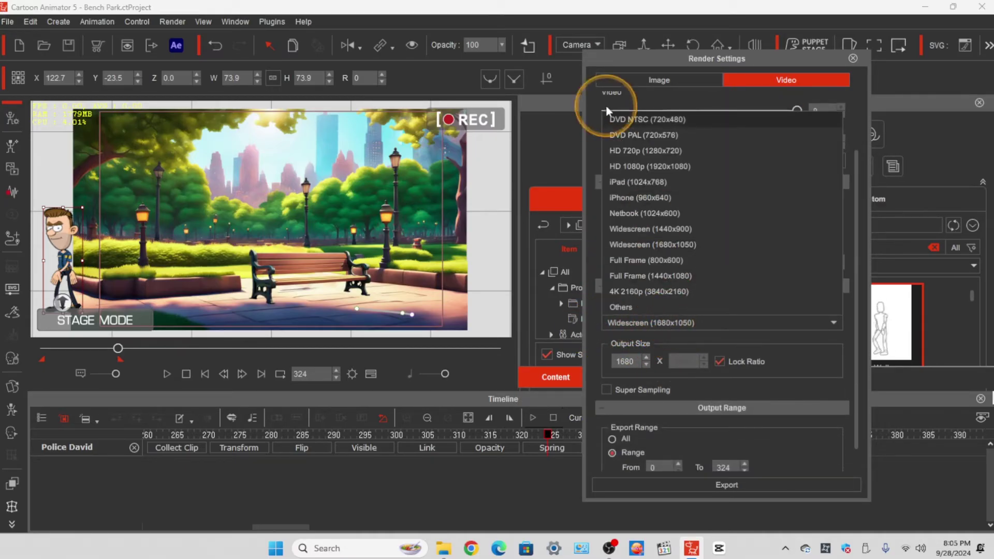
{"action": "left_click", "coordinate": [670, 167]}
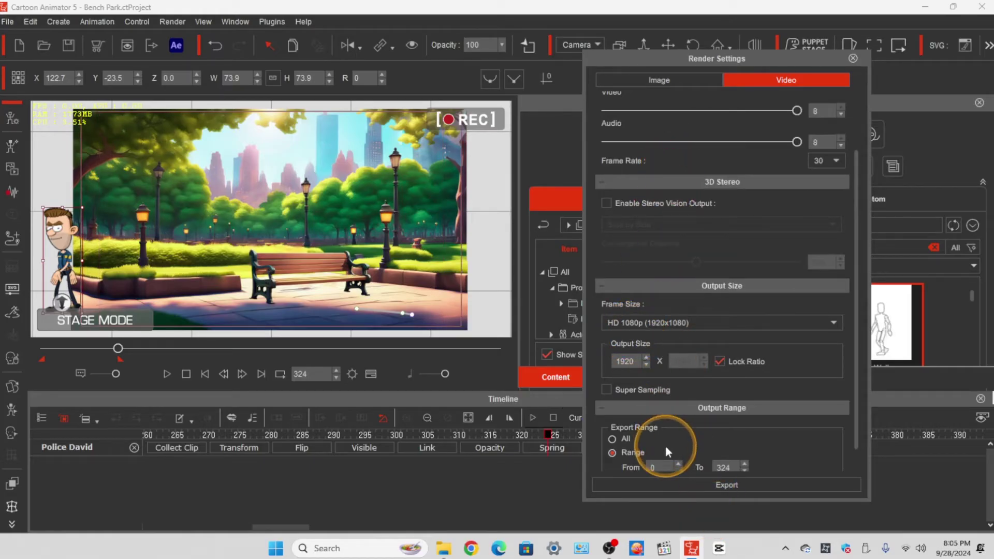
{"action": "scroll", "coordinate": [666, 446], "scroll_direction": "down", "scroll_amount": 1}
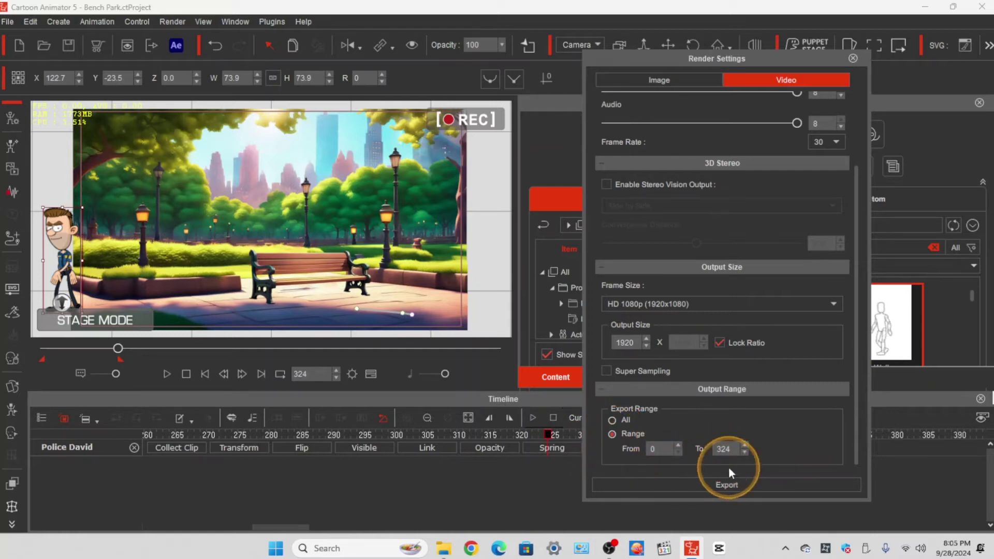
{"action": "left_click", "coordinate": [721, 485]}
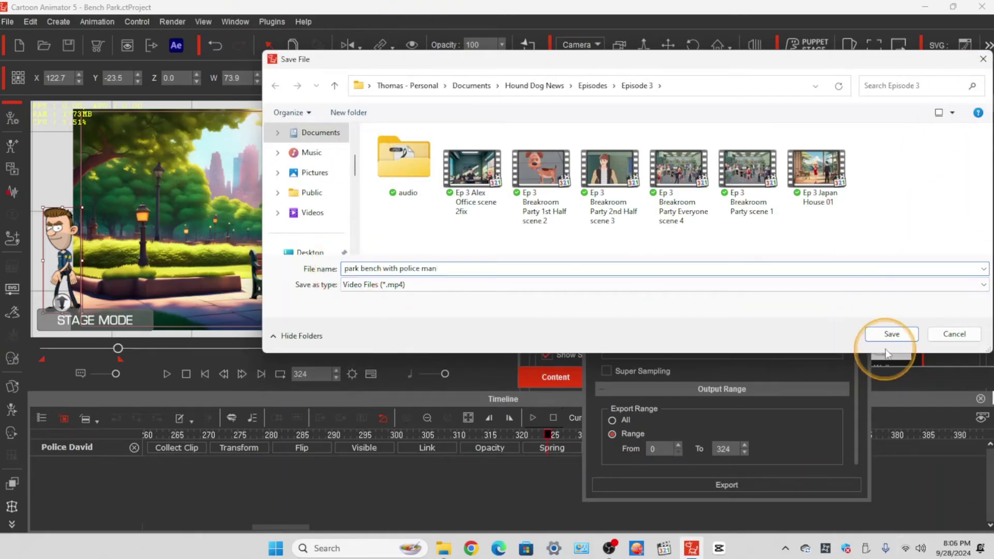
Step: Save the rendered video as the MP4 'park bench with police man'
{"action": "left_click", "coordinate": [890, 335]}
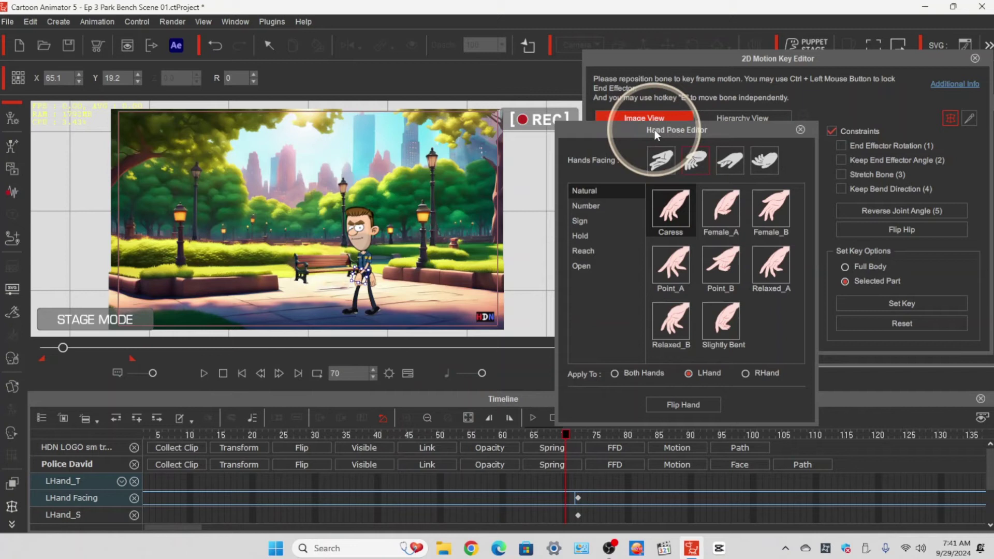
Step: Move the hand pose panel aside and step the playhead to walk-cycle key frame 72
{"action": "left_click_drag", "start_coordinate": [654, 130], "coordinate": [723, 111]}
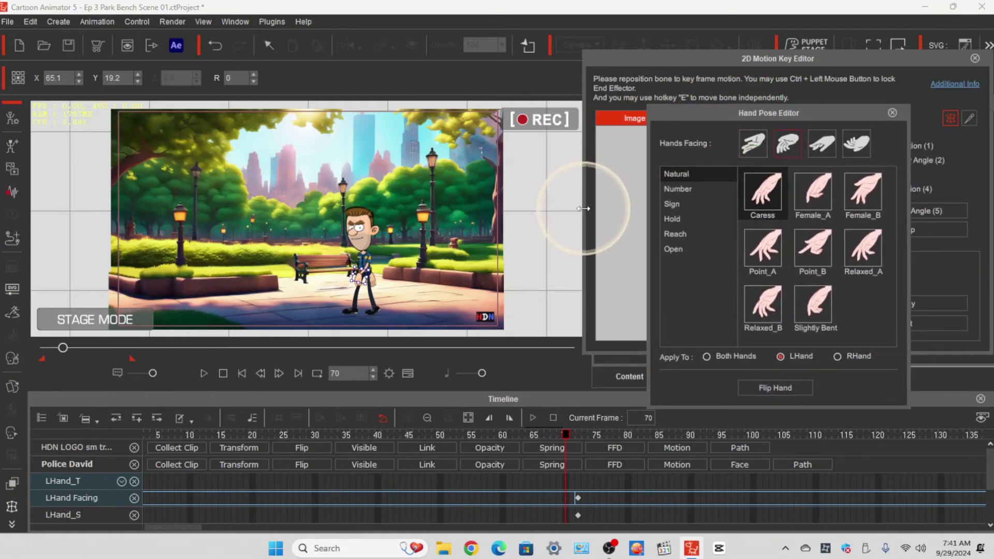
{"action": "left_click", "coordinate": [617, 202]}
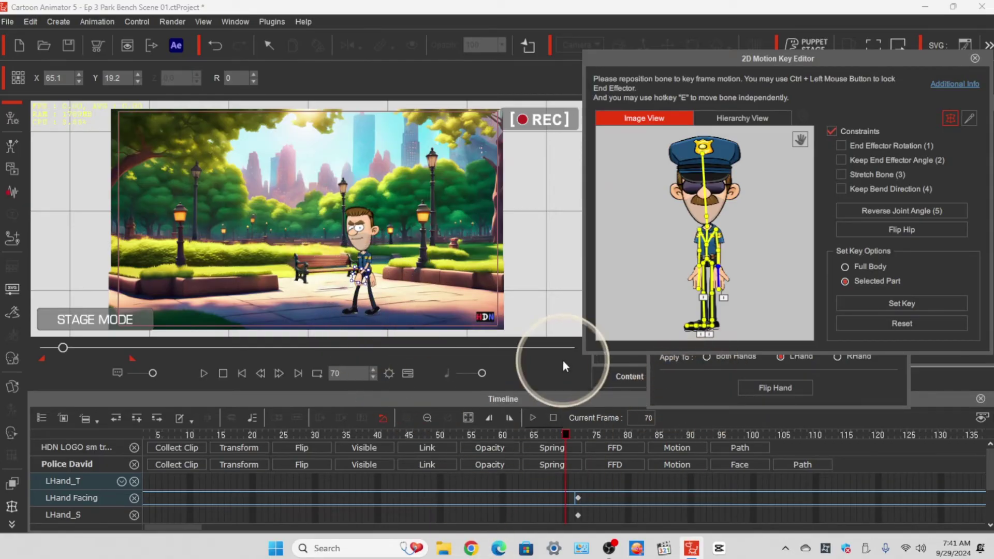
{"action": "left_click", "coordinate": [564, 433]}
{"action": "key", "text": "Left"}
{"action": "key", "text": "Left"}
{"action": "key", "text": "Left"}
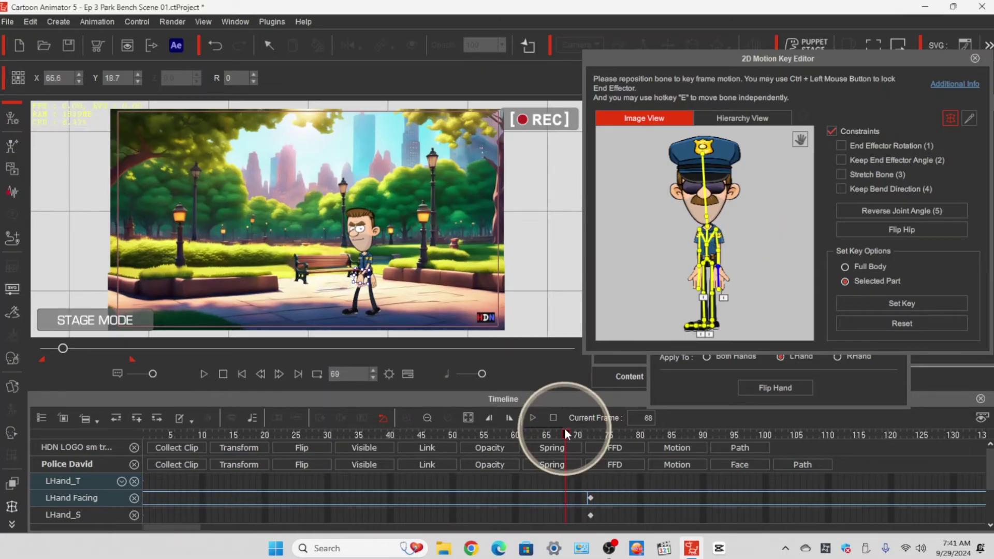
{"action": "key", "text": "Right"}
{"action": "key", "text": "Right"}
{"action": "key", "text": "Right"}
{"action": "key", "text": "Right"}
{"action": "key", "text": "Right"}
{"action": "key", "text": "Right"}
{"action": "key", "text": "Right"}
{"action": "key", "text": "Left"}
{"action": "key", "text": "Left"}
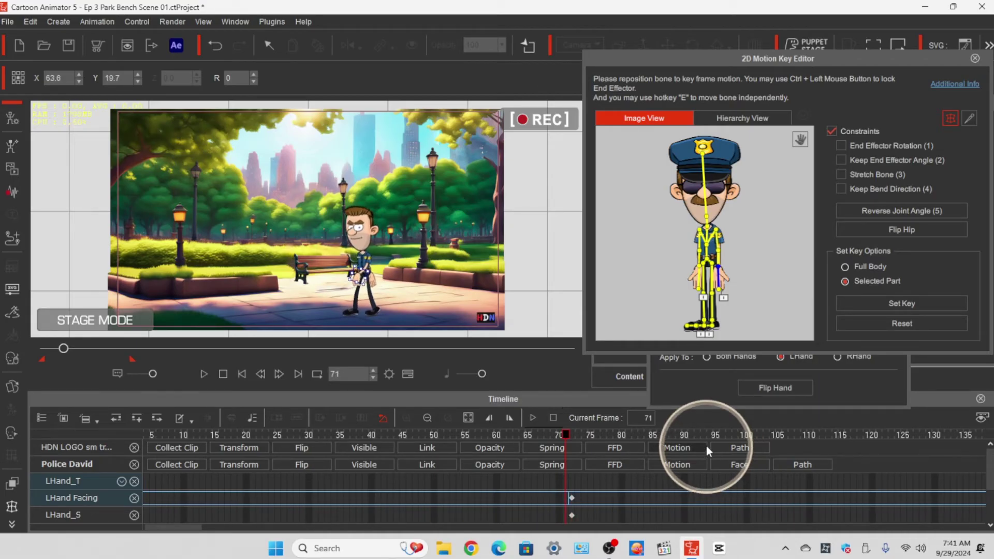
{"action": "key", "text": "Right"}
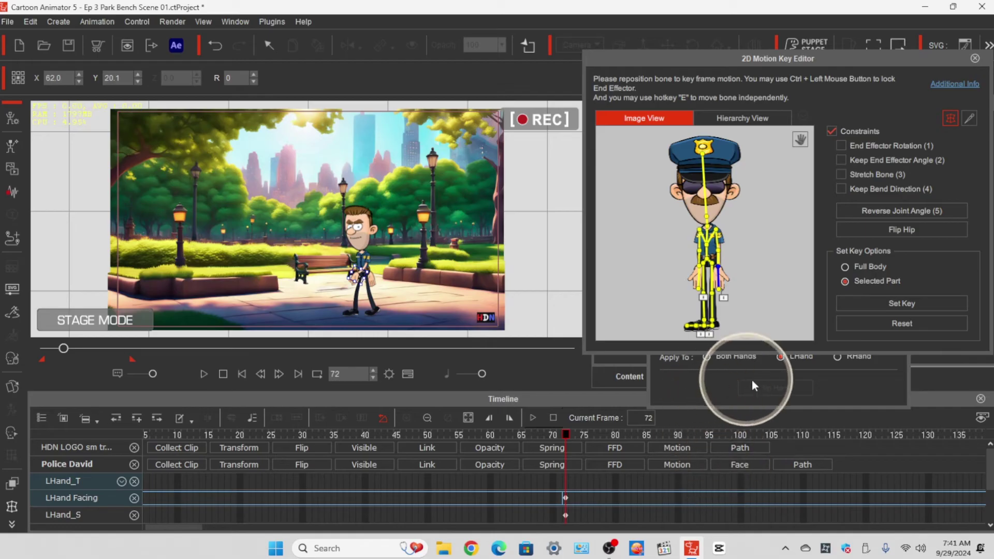
Step: At frame 72, set the left hand to Down facing with the Caress pose, and flip it
{"action": "left_click", "coordinate": [683, 390]}
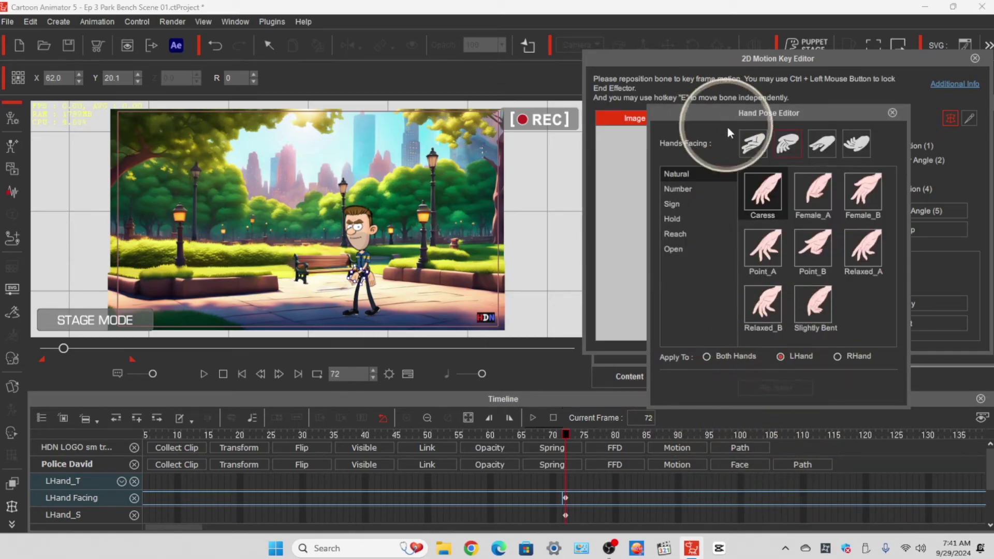
{"action": "left_click", "coordinate": [788, 145]}
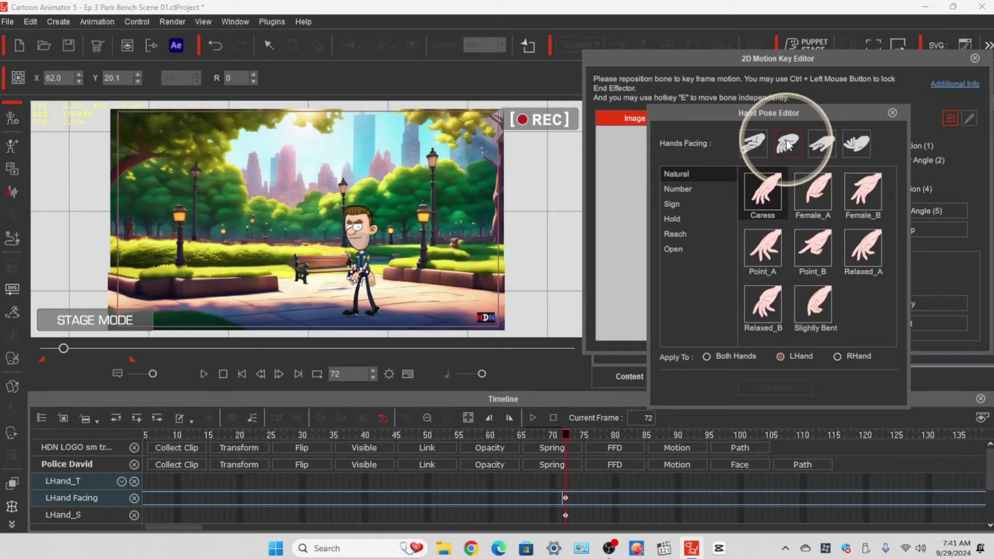
{"action": "left_click", "coordinate": [764, 196]}
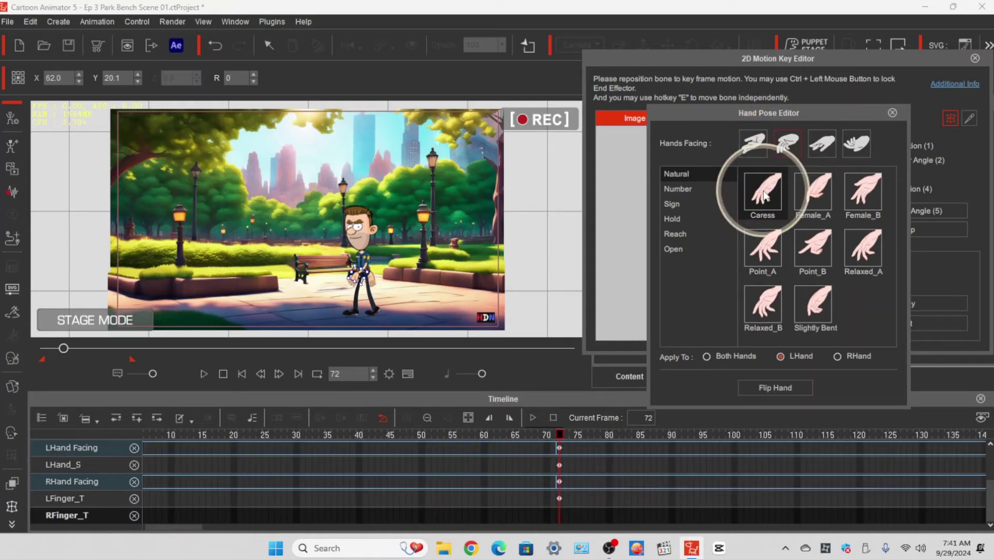
{"action": "left_click", "coordinate": [773, 388]}
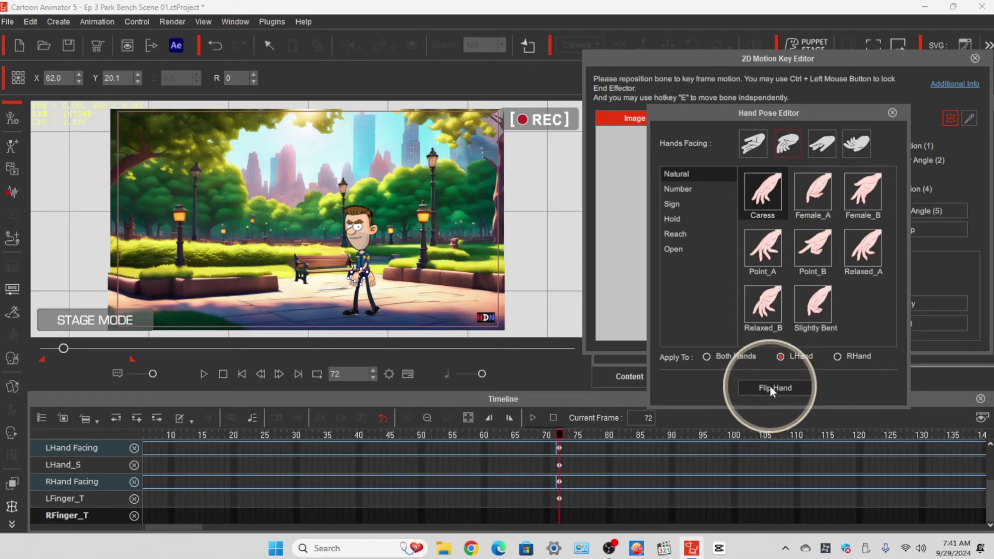
Step: Advance to the frame-144 walk key and toggle the left-hand flip there
{"action": "key", "text": "Right"}
{"action": "key", "text": "Right"}
{"action": "key", "text": "Right"}
{"action": "key", "text": "Right"}
{"action": "key", "text": "Right"}
{"action": "key", "text": "Right"}
{"action": "key", "text": "Right"}
{"action": "key", "text": "Right"}
{"action": "key", "text": "Right"}
{"action": "key", "text": "Right"}
{"action": "key", "text": "Right"}
{"action": "key", "text": "Right"}
{"action": "key", "text": "Right"}
{"action": "key", "text": "Right"}
{"action": "key", "text": "Right"}
{"action": "key", "text": "Right"}
{"action": "key", "text": "Right"}
{"action": "key", "text": "Right"}
{"action": "key", "text": "Right"}
{"action": "key", "text": "Right"}
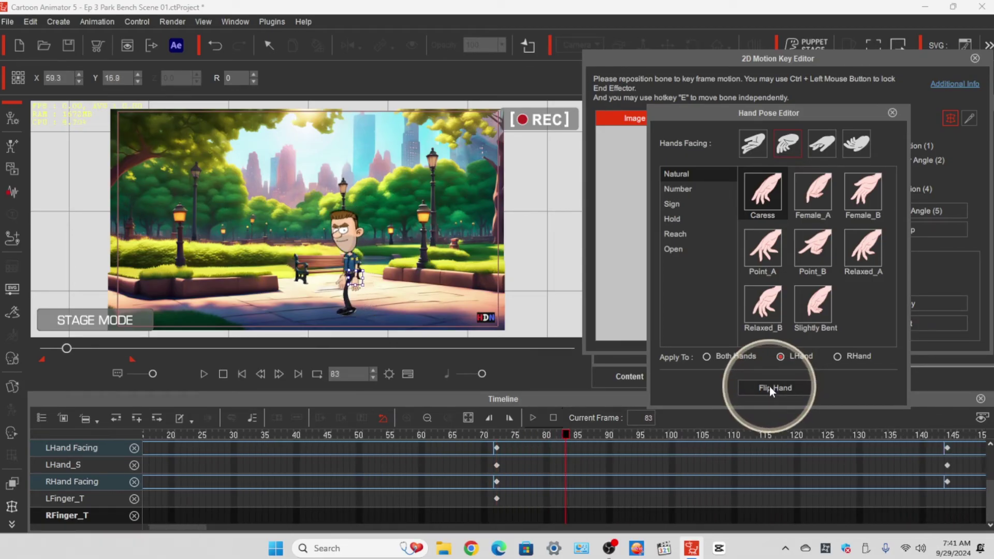
{"action": "key", "text": "Right"}
{"action": "key", "text": "Right"}
{"action": "key", "text": "Right"}
{"action": "key", "text": "Right"}
{"action": "key", "text": "Right"}
{"action": "key", "text": "Right"}
{"action": "key", "text": "Right"}
{"action": "key", "text": "Right"}
{"action": "key", "text": "Right"}
{"action": "key", "text": "Right"}
{"action": "key", "text": "Right"}
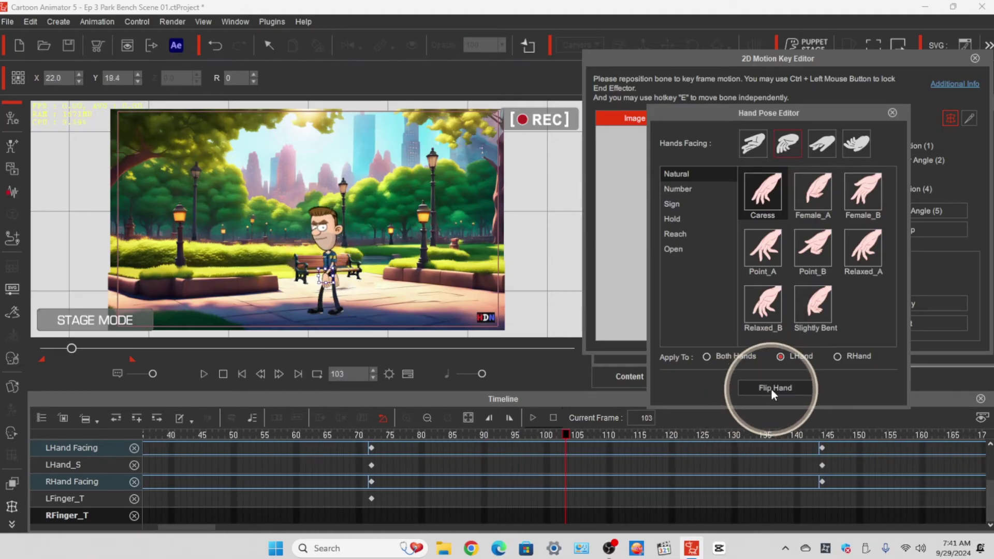
{"action": "key", "text": "Right"}
{"action": "key", "text": "Right"}
{"action": "key", "text": "Right"}
{"action": "key", "text": "Right"}
{"action": "key", "text": "Right"}
{"action": "key", "text": "Right"}
{"action": "key", "text": "Right"}
{"action": "key", "text": "Right"}
{"action": "key", "text": "Right"}
{"action": "key", "text": "Right"}
{"action": "key", "text": "Right"}
{"action": "key", "text": "Right"}
{"action": "key", "text": "Right"}
{"action": "key", "text": "Right"}
{"action": "key", "text": "Right"}
{"action": "key", "text": "Right"}
{"action": "key", "text": "Right"}
{"action": "key", "text": "Right"}
{"action": "key", "text": "Right"}
{"action": "key", "text": "Right"}
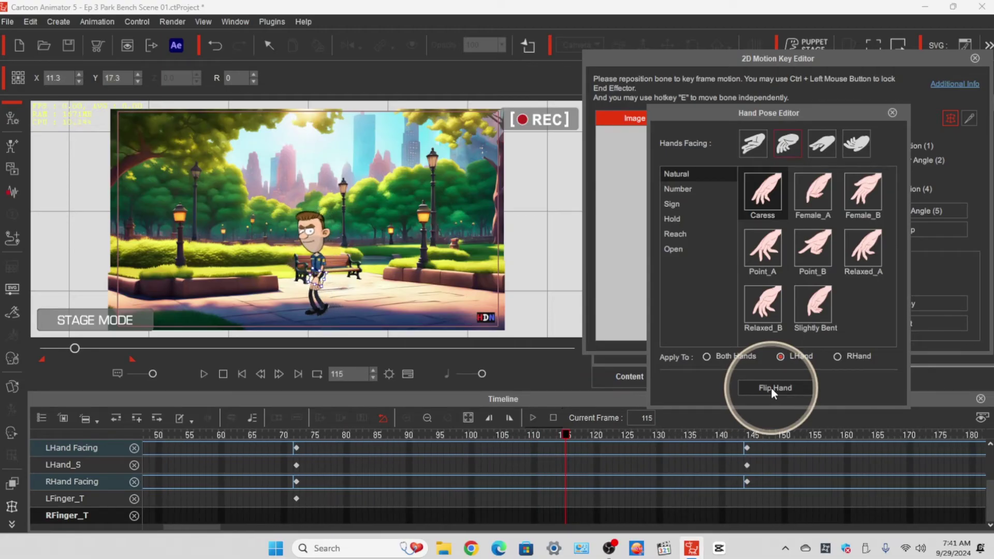
{"action": "key", "text": "Right"}
{"action": "key", "text": "Right"}
{"action": "key", "text": "Right"}
{"action": "key", "text": "Right"}
{"action": "key", "text": "Right"}
{"action": "key", "text": "Right"}
{"action": "key", "text": "Right"}
{"action": "key", "text": "Right"}
{"action": "key", "text": "Right"}
{"action": "key", "text": "Right"}
{"action": "key", "text": "Right"}
{"action": "key", "text": "Right"}
{"action": "key", "text": "Right"}
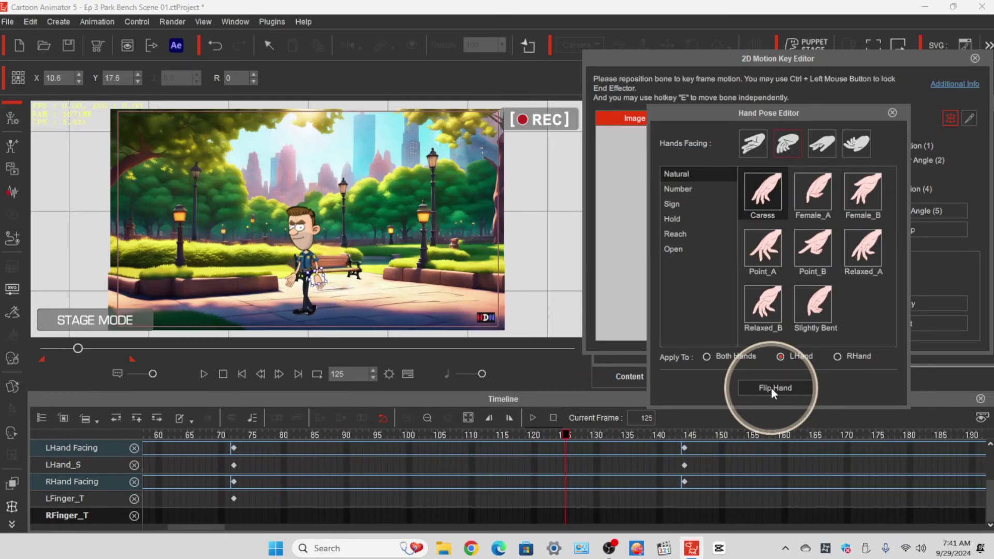
{"action": "key", "text": "Right"}
{"action": "key", "text": "Right"}
{"action": "key", "text": "Right"}
{"action": "key", "text": "Right"}
{"action": "key", "text": "Right"}
{"action": "key", "text": "Right"}
{"action": "key", "text": "Right"}
{"action": "key", "text": "Right"}
{"action": "key", "text": "Right"}
{"action": "key", "text": "Right"}
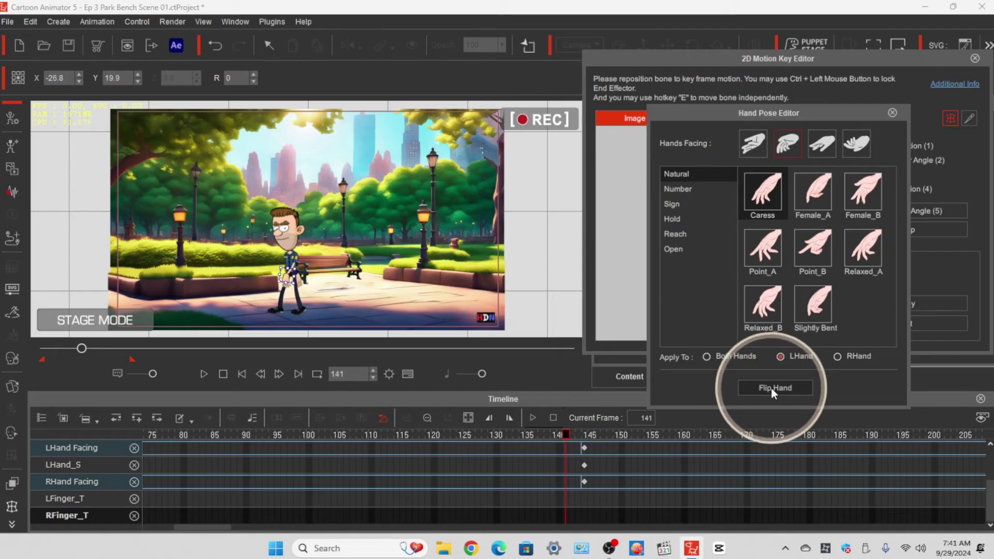
{"action": "key", "text": "Right"}
{"action": "key", "text": "Right"}
{"action": "key", "text": "Right"}
{"action": "key", "text": "Right"}
{"action": "key", "text": "Right"}
{"action": "key", "text": "Right"}
{"action": "key", "text": "Right"}
{"action": "key", "text": "Right"}
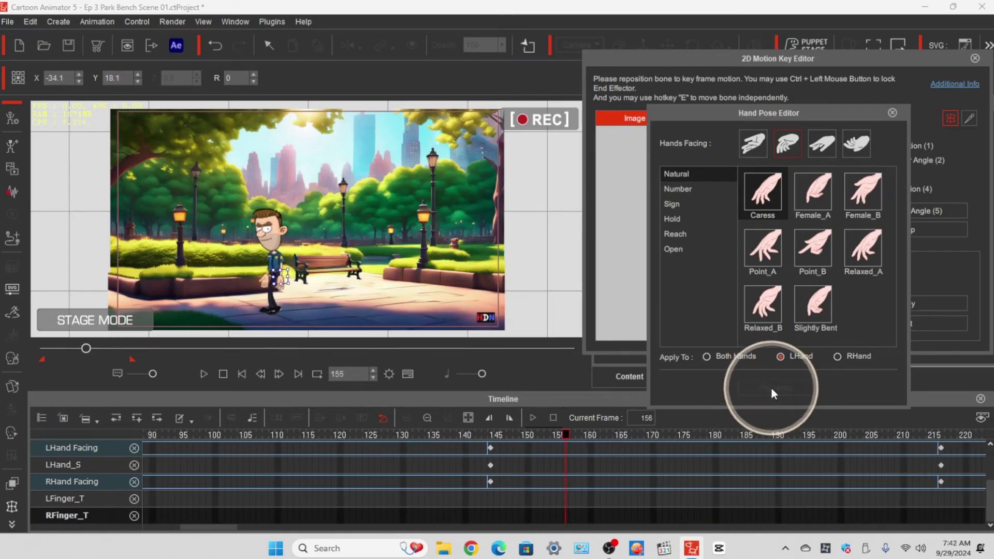
{"action": "key", "text": "Left"}
{"action": "key", "text": "Left"}
{"action": "key", "text": "Left"}
{"action": "key", "text": "Left"}
{"action": "key", "text": "Left"}
{"action": "key", "text": "Left"}
{"action": "key", "text": "Left"}
{"action": "key", "text": "Left"}
{"action": "key", "text": "Left"}
{"action": "key", "text": "Left"}
{"action": "key", "text": "Left"}
{"action": "left_click", "coordinate": [772, 390]}
{"action": "left_click", "coordinate": [774, 390]}
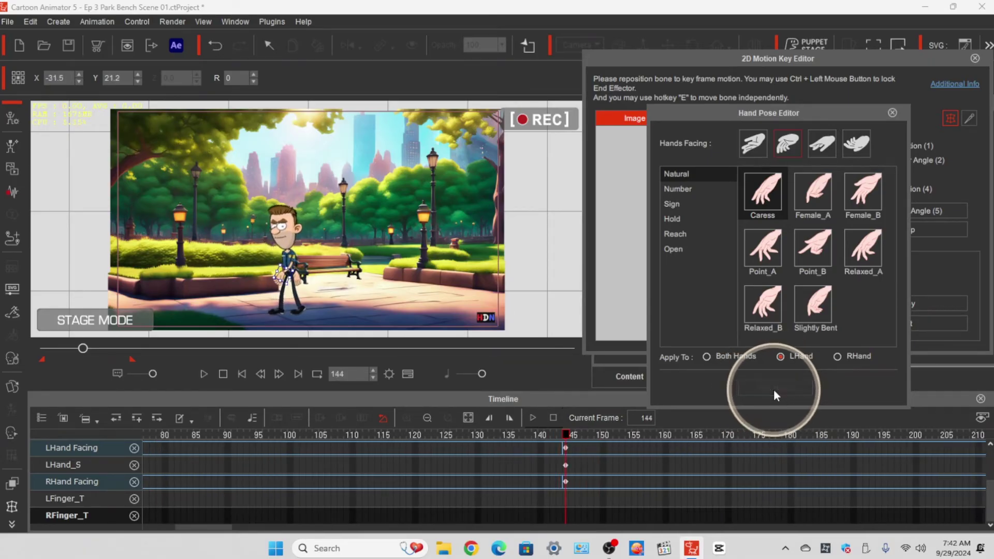
{"action": "key", "text": "Right"}
{"action": "key", "text": "Left"}
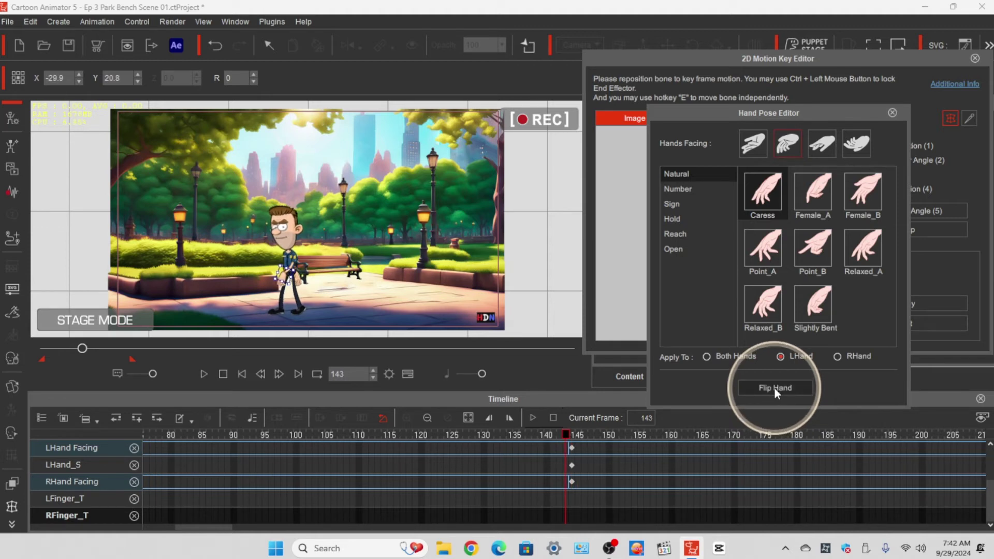
{"action": "key", "text": "Right"}
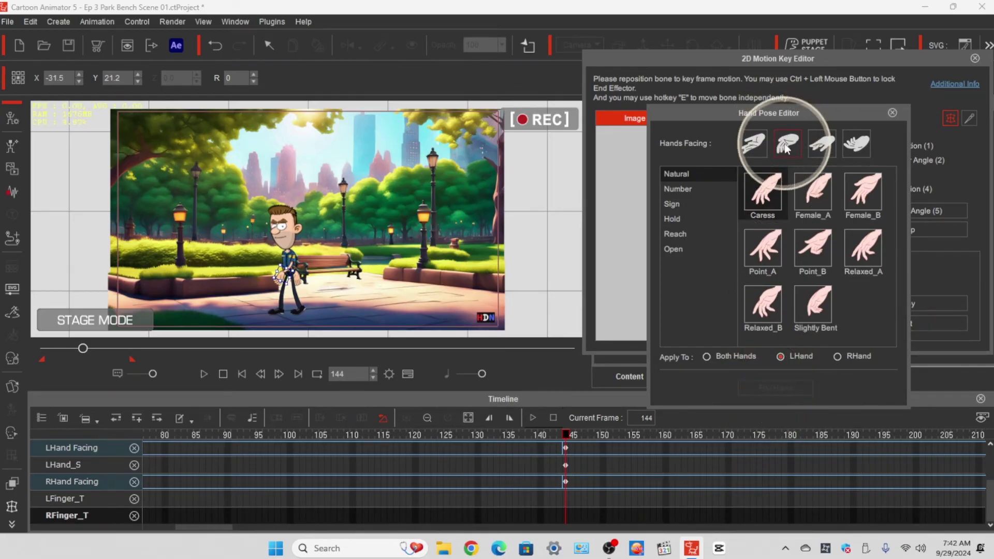
Step: Give the left hand the Caress pose at frame 144, then move to the next walk key
{"action": "left_click", "coordinate": [762, 197]}
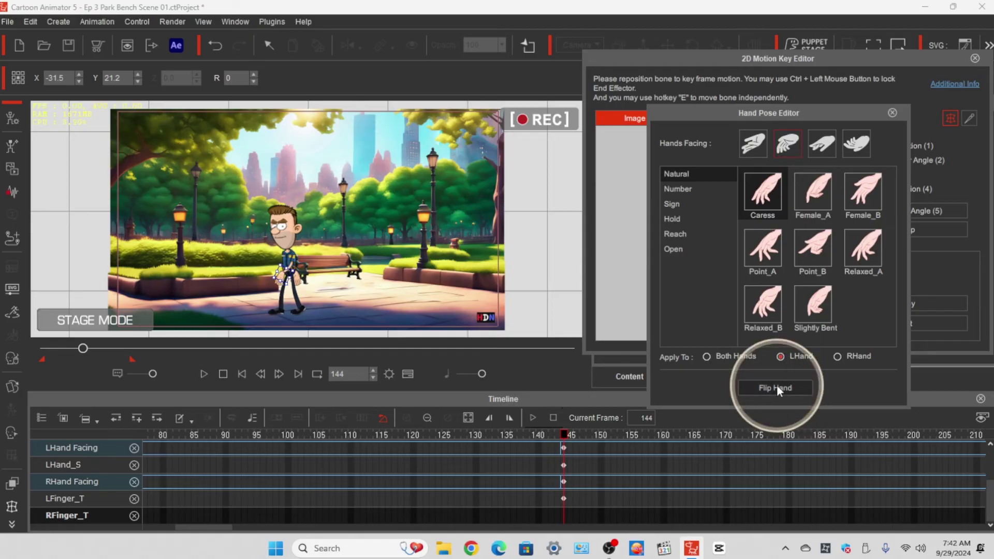
{"action": "key", "text": "space"}
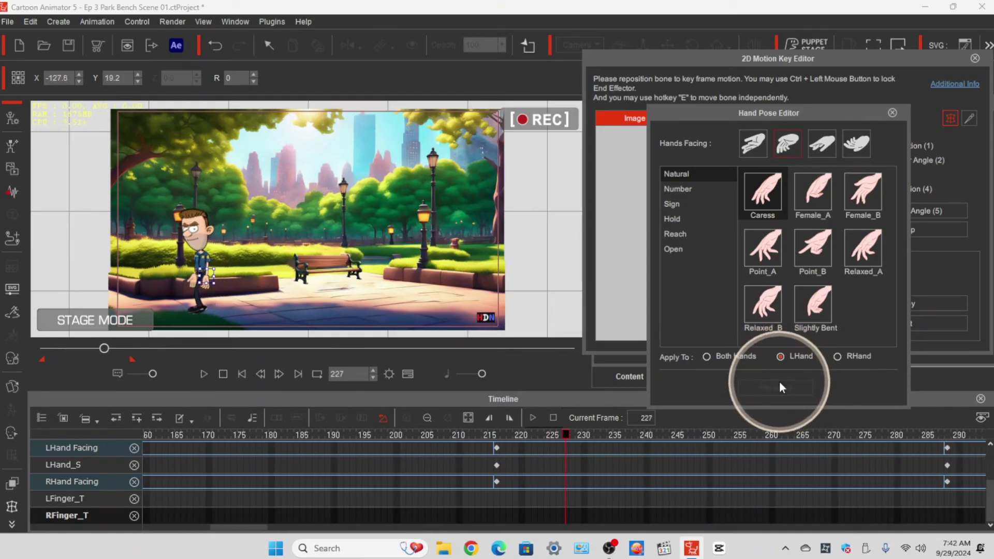
{"action": "key", "text": "comma"}
{"action": "key", "text": "comma"}
{"action": "key", "text": "comma"}
{"action": "key", "text": "comma"}
{"action": "key", "text": "comma"}
{"action": "key", "text": "comma"}
{"action": "key", "text": "comma"}
{"action": "key", "text": "comma"}
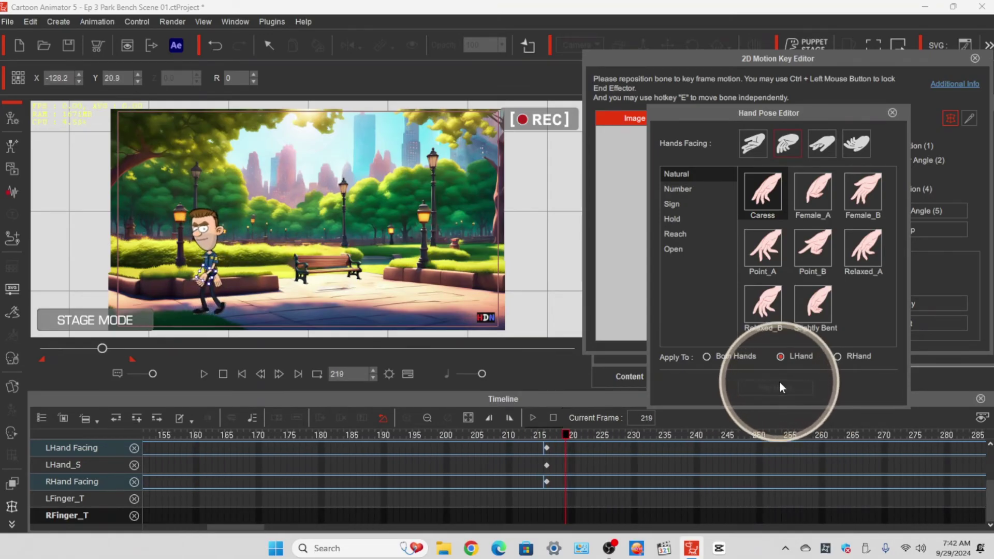
{"action": "key", "text": "comma"}
{"action": "key", "text": "comma"}
{"action": "key", "text": "comma"}
{"action": "key", "text": "comma"}
{"action": "key", "text": "comma"}
{"action": "key", "text": "comma"}
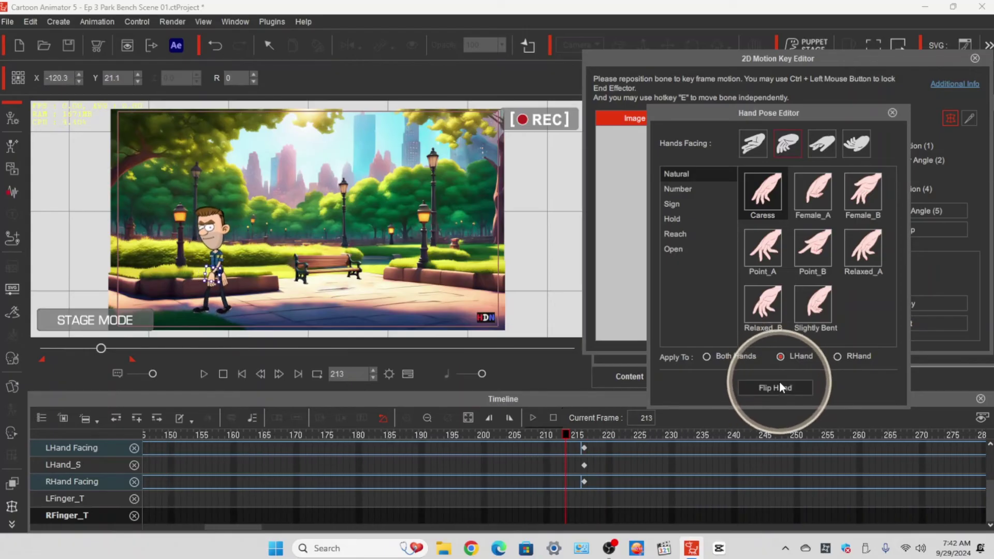
{"action": "key", "text": "period"}
{"action": "key", "text": "period"}
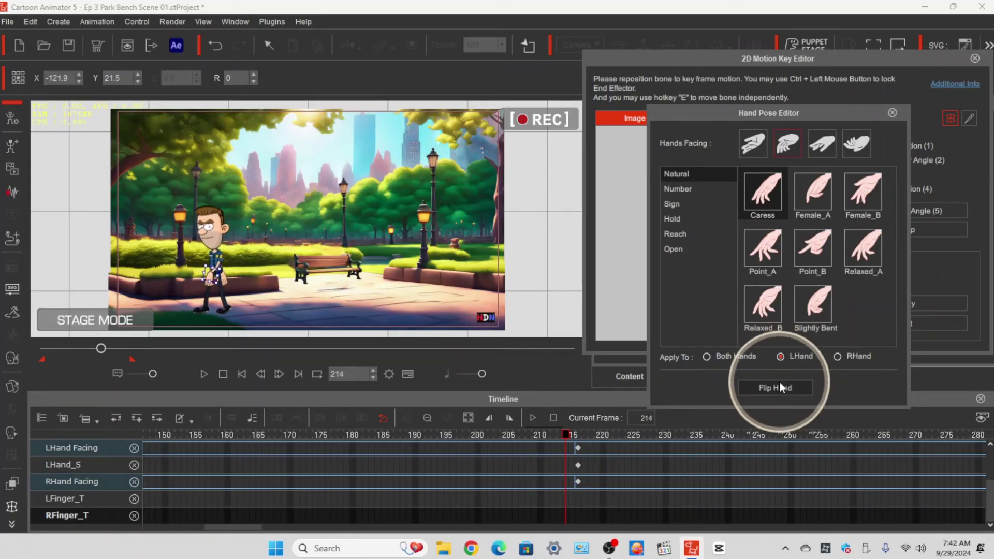
{"action": "key", "text": "period"}
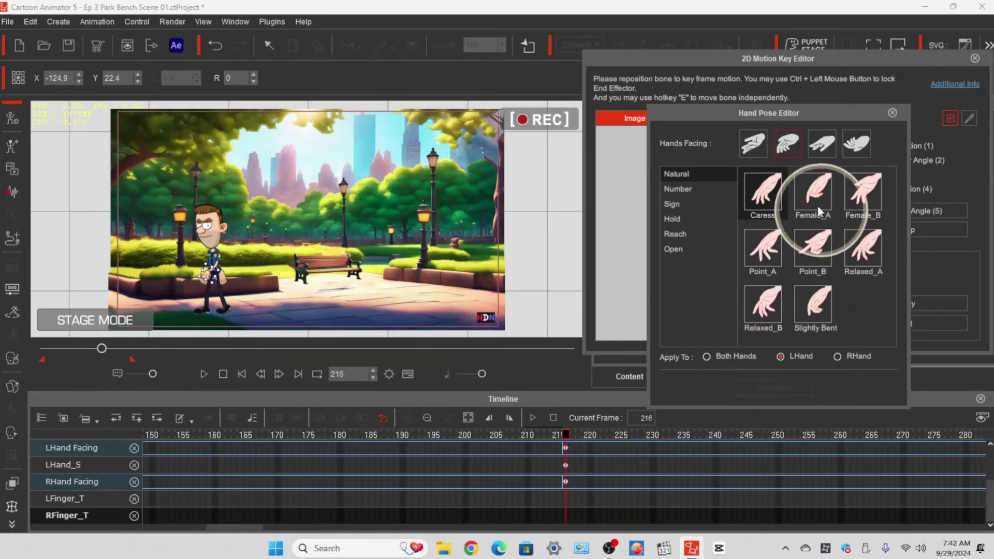
Step: Apply Caress to the left hand at the frame-216 key, then step through to frame 288
{"action": "left_click", "coordinate": [768, 185]}
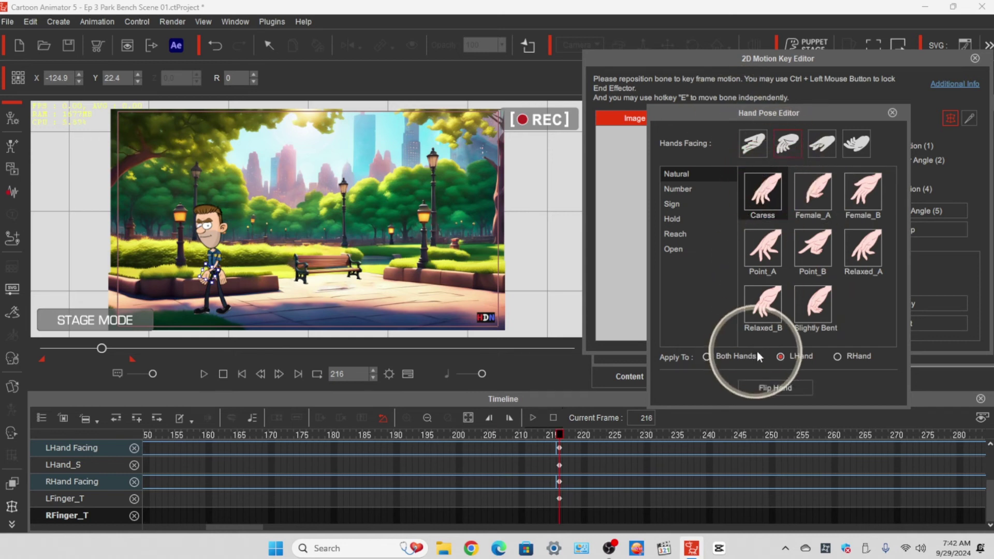
{"action": "left_click", "coordinate": [766, 388]}
{"action": "key", "text": "period"}
{"action": "key", "text": "period"}
{"action": "key", "text": "period"}
{"action": "key", "text": "period"}
{"action": "key", "text": "period"}
{"action": "key", "text": "period"}
{"action": "key", "text": "period"}
{"action": "key", "text": "period"}
{"action": "key", "text": "period"}
{"action": "key", "text": "period"}
{"action": "key", "text": "period"}
{"action": "key", "text": "period"}
{"action": "key", "text": "period"}
{"action": "key", "text": "period"}
{"action": "key", "text": "period"}
{"action": "key", "text": "period"}
{"action": "key", "text": "period"}
{"action": "key", "text": "period"}
{"action": "key", "text": "period"}
{"action": "key", "text": "period"}
{"action": "key", "text": "period"}
{"action": "key", "text": "period"}
{"action": "key", "text": "period"}
{"action": "key", "text": "period"}
{"action": "key", "text": "period"}
{"action": "key", "text": "period"}
{"action": "key", "text": "period"}
{"action": "key", "text": "period"}
{"action": "key", "text": "period"}
{"action": "key", "text": "period"}
{"action": "key", "text": "period"}
{"action": "key", "text": "period"}
{"action": "key", "text": "period"}
{"action": "key", "text": "period"}
{"action": "key", "text": "period"}
{"action": "key", "text": "period"}
{"action": "key", "text": "period"}
{"action": "key", "text": "period"}
{"action": "key", "text": "period"}
{"action": "key", "text": "period"}
{"action": "key", "text": "period"}
{"action": "key", "text": "period"}
{"action": "key", "text": "period"}
{"action": "key", "text": "period"}
{"action": "key", "text": "period"}
{"action": "key", "text": "period"}
{"action": "key", "text": "period"}
{"action": "key", "text": "period"}
{"action": "key", "text": "period"}
{"action": "key", "text": "period"}
{"action": "key", "text": "period"}
{"action": "key", "text": "period"}
{"action": "key", "text": "period"}
{"action": "key", "text": "period"}
{"action": "key", "text": "period"}
{"action": "key", "text": "period"}
{"action": "key", "text": "period"}
{"action": "key", "text": "period"}
{"action": "key", "text": "period"}
{"action": "key", "text": "period"}
{"action": "key", "text": "period"}
{"action": "key", "text": "period"}
{"action": "key", "text": "period"}
{"action": "key", "text": "period"}
{"action": "key", "text": "period"}
{"action": "key", "text": "period"}
{"action": "key", "text": "period"}
{"action": "key", "text": "period"}
{"action": "key", "text": "period"}
{"action": "key", "text": "period"}
{"action": "key", "text": "period"}
{"action": "key", "text": "period"}
{"action": "key", "text": "period"}
{"action": "key", "text": "period"}
{"action": "key", "text": "period"}
{"action": "key", "text": "period"}
{"action": "key", "text": "comma"}
{"action": "key", "text": "comma"}
{"action": "key", "text": "comma"}
{"action": "key", "text": "comma"}
{"action": "key", "text": "comma"}
{"action": "key", "text": "comma"}
{"action": "key", "text": "comma"}
{"action": "key", "text": "comma"}
{"action": "key", "text": "comma"}
{"action": "key", "text": "comma"}
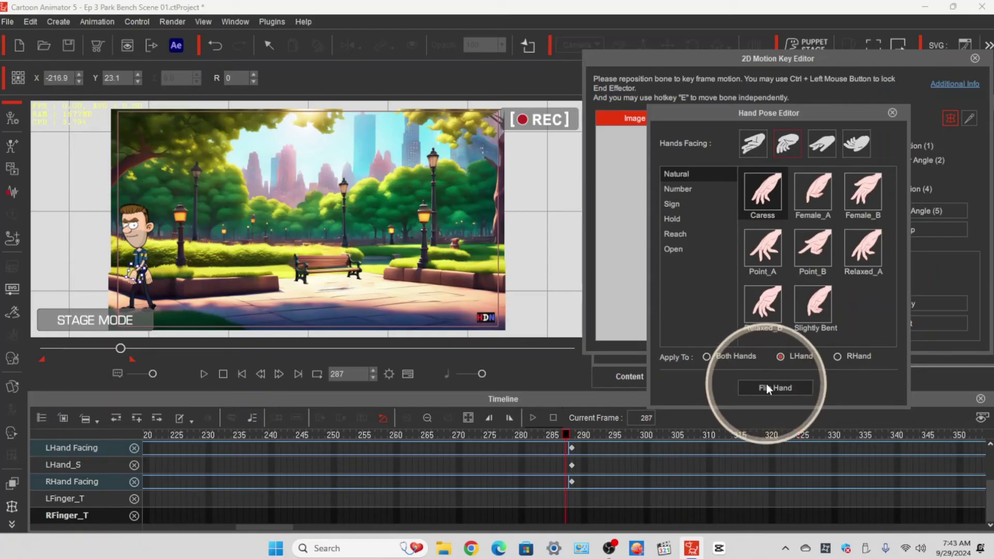
{"action": "key", "text": "period"}
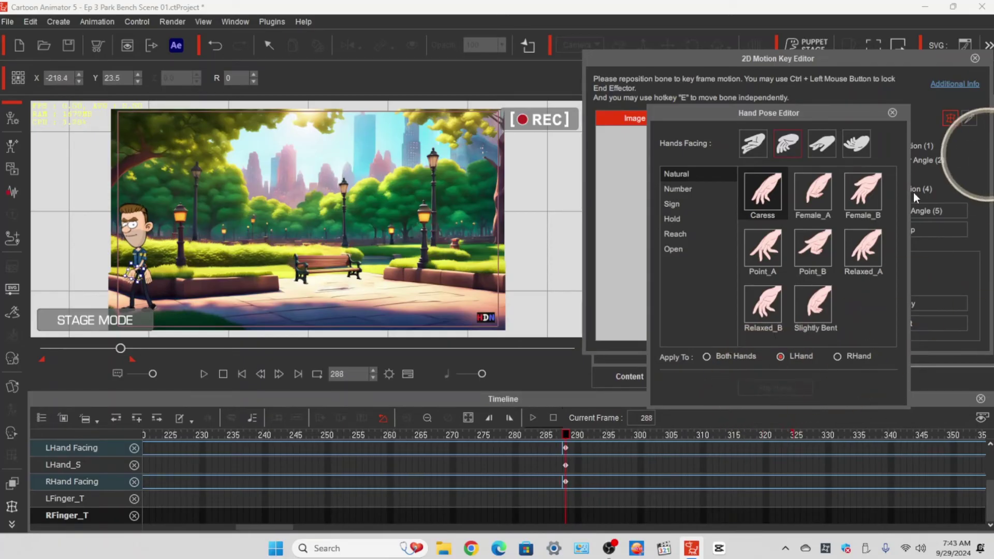
{"action": "left_click", "coordinate": [755, 319]}
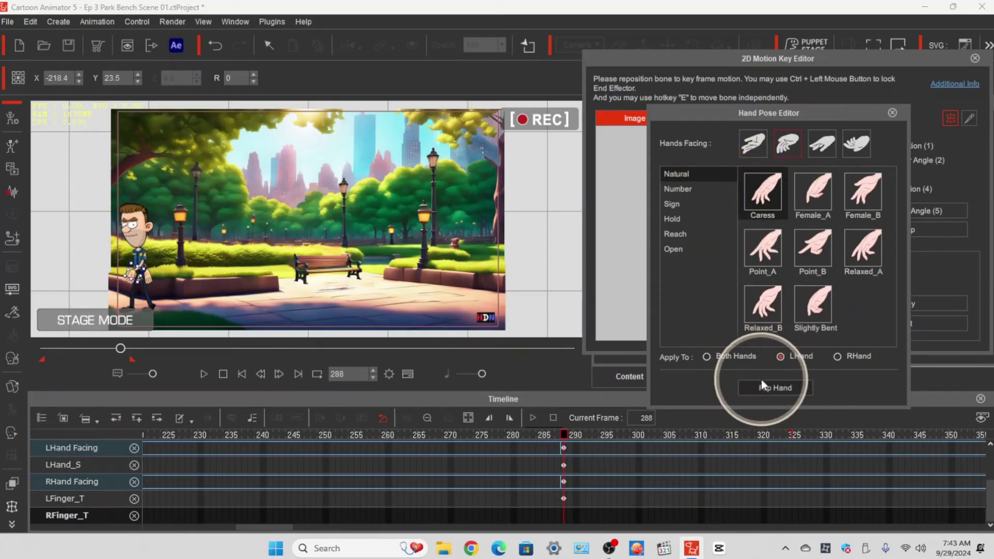
{"action": "key", "text": "period"}
{"action": "key", "text": "period"}
{"action": "key", "text": "period"}
{"action": "key", "text": "period"}
{"action": "key", "text": "period"}
{"action": "key", "text": "period"}
{"action": "key", "text": "period"}
{"action": "key", "text": "period"}
{"action": "key", "text": "period"}
{"action": "key", "text": "period"}
{"action": "key", "text": "period"}
{"action": "key", "text": "period"}
{"action": "key", "text": "period"}
{"action": "key", "text": "period"}
{"action": "key", "text": "period"}
{"action": "key", "text": "period"}
{"action": "key", "text": "period"}
{"action": "key", "text": "period"}
{"action": "key", "text": "period"}
{"action": "key", "text": "period"}
{"action": "key", "text": "period"}
{"action": "key", "text": "period"}
{"action": "key", "text": "period"}
{"action": "key", "text": "period"}
{"action": "key", "text": "period"}
{"action": "key", "text": "period"}
{"action": "key", "text": "period"}
{"action": "key", "text": "period"}
{"action": "key", "text": "period"}
{"action": "key", "text": "period"}
{"action": "key", "text": "period"}
{"action": "key", "text": "period"}
{"action": "key", "text": "period"}
{"action": "key", "text": "period"}
{"action": "key", "text": "period"}
{"action": "key", "text": "period"}
{"action": "key", "text": "period"}
{"action": "key", "text": "period"}
{"action": "key", "text": "period"}
{"action": "key", "text": "period"}
{"action": "key", "text": "period"}
{"action": "key", "text": "period"}
{"action": "key", "text": "period"}
{"action": "key", "text": "period"}
{"action": "key", "text": "period"}
{"action": "key", "text": "period"}
{"action": "key", "text": "period"}
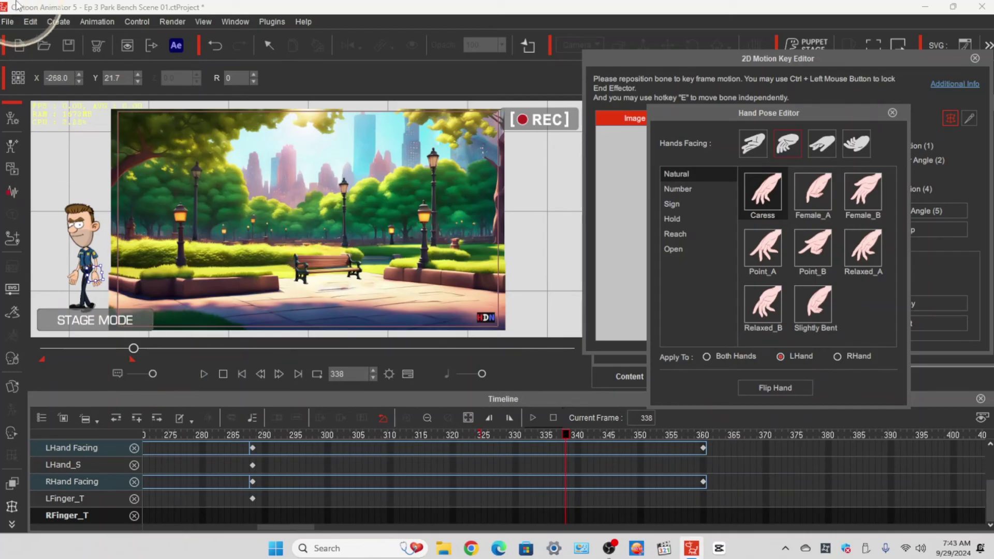
Step: Save the Ep 3 Park Bench Scene 01 project and rewind the animation to frame 0
{"action": "left_click", "coordinate": [7, 21]}
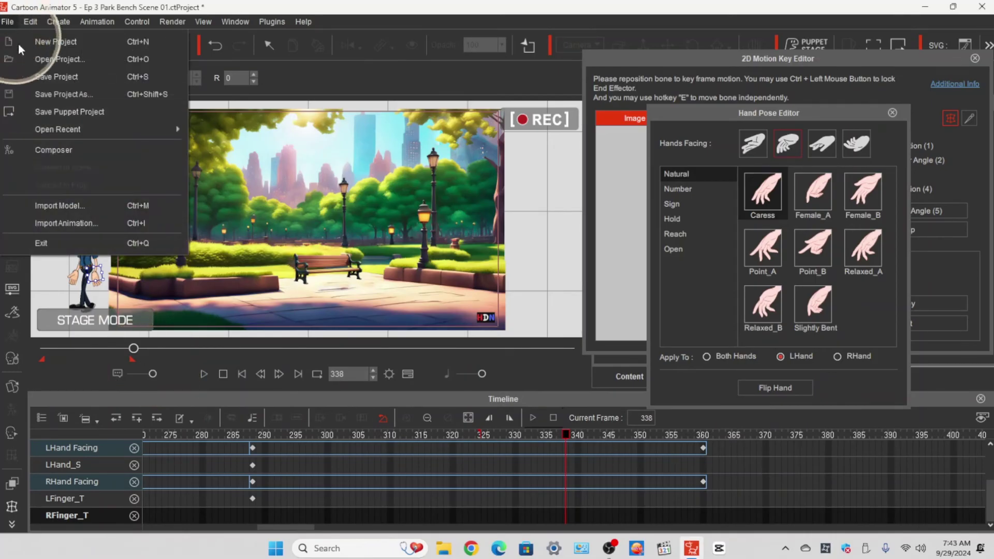
{"action": "left_click", "coordinate": [44, 77]}
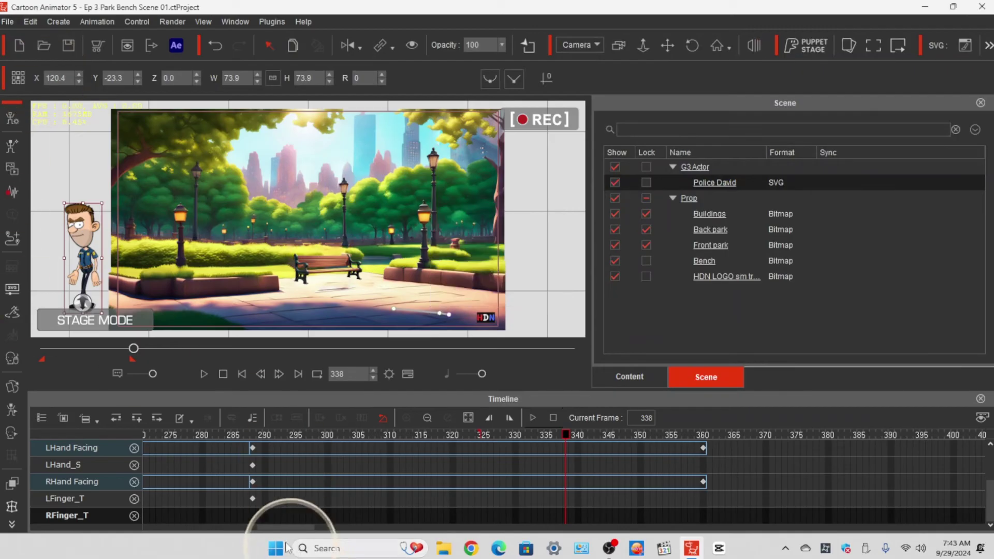
{"action": "left_click", "coordinate": [242, 374]}
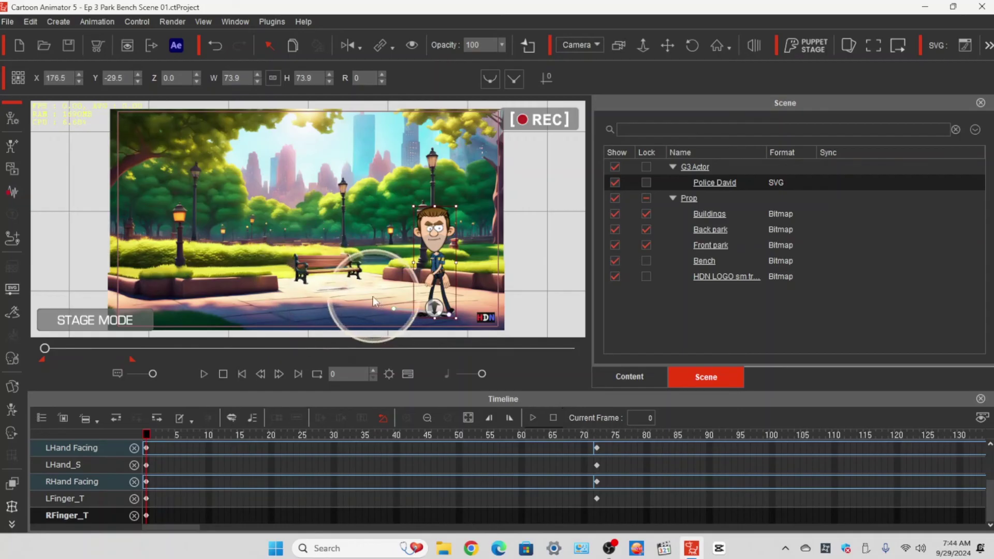
Step: Scale up the park bench and drag it forward in depth, then deselect it
{"action": "left_click", "coordinate": [329, 269]}
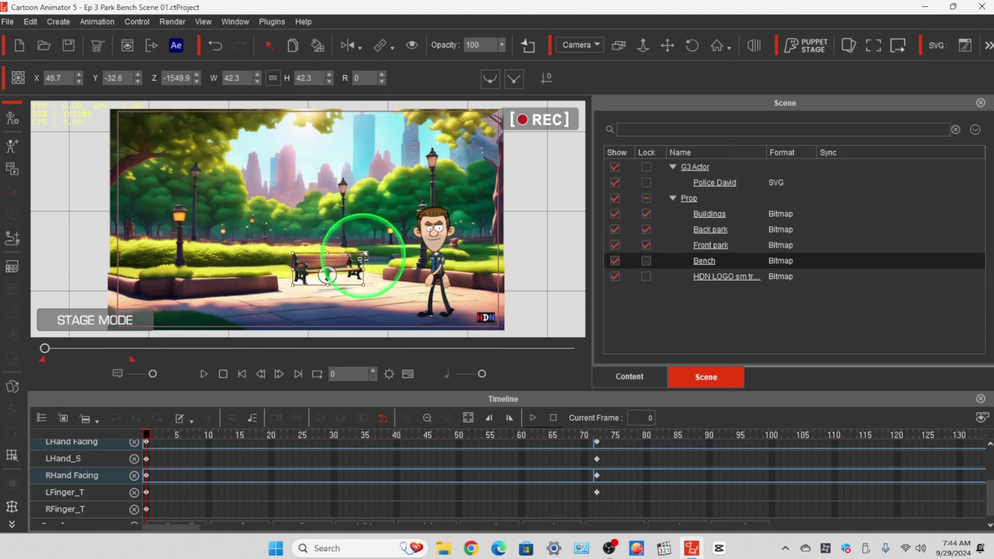
{"action": "mouse_move", "coordinate": [363, 255]}
{"action": "left_mouse_down"}
{"action": "mouse_move", "coordinate": [374, 235]}
{"action": "mouse_move", "coordinate": [378, 243]}
{"action": "left_mouse_up"}
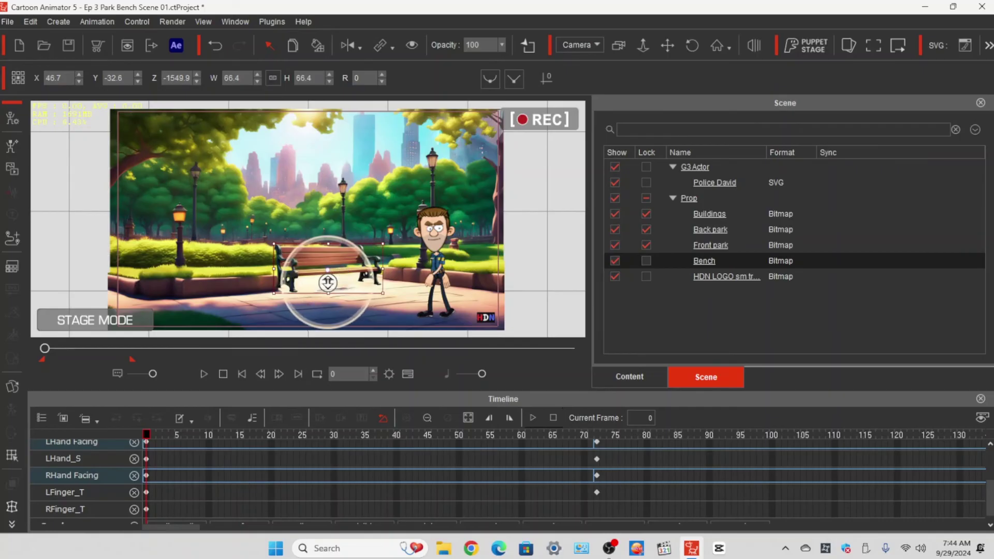
{"action": "left_click_drag", "start_coordinate": [328, 282], "coordinate": [364, 385]}
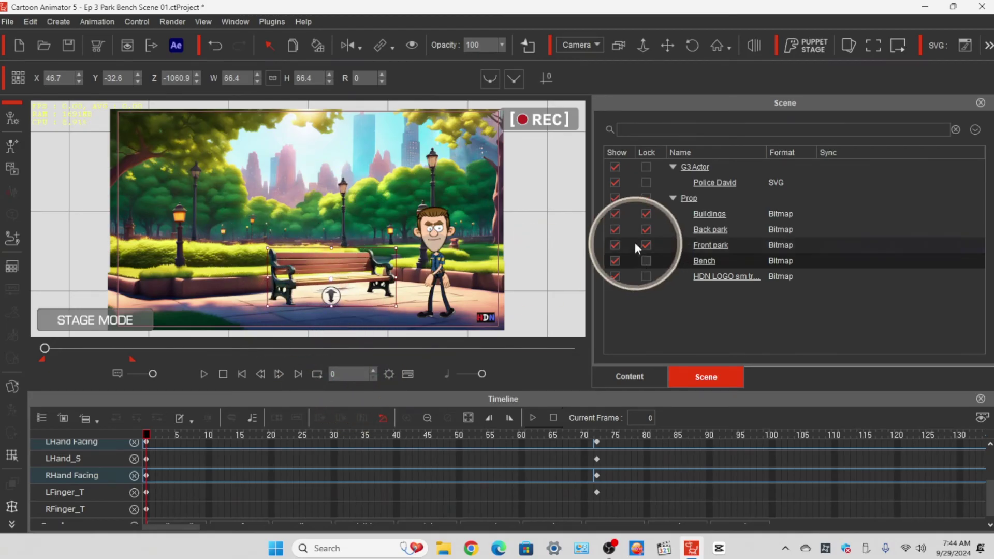
{"action": "left_click", "coordinate": [548, 234]}
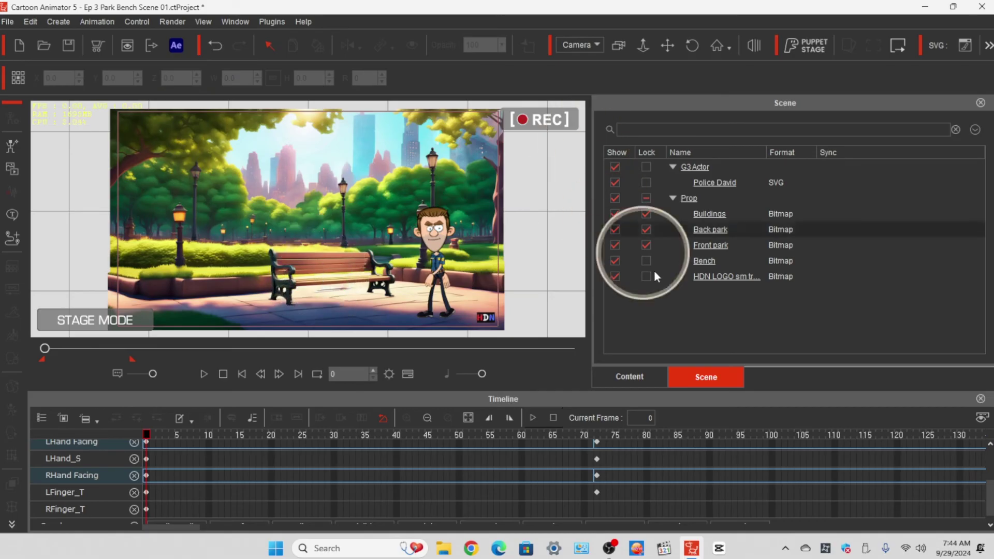
{"action": "left_click", "coordinate": [704, 261]}
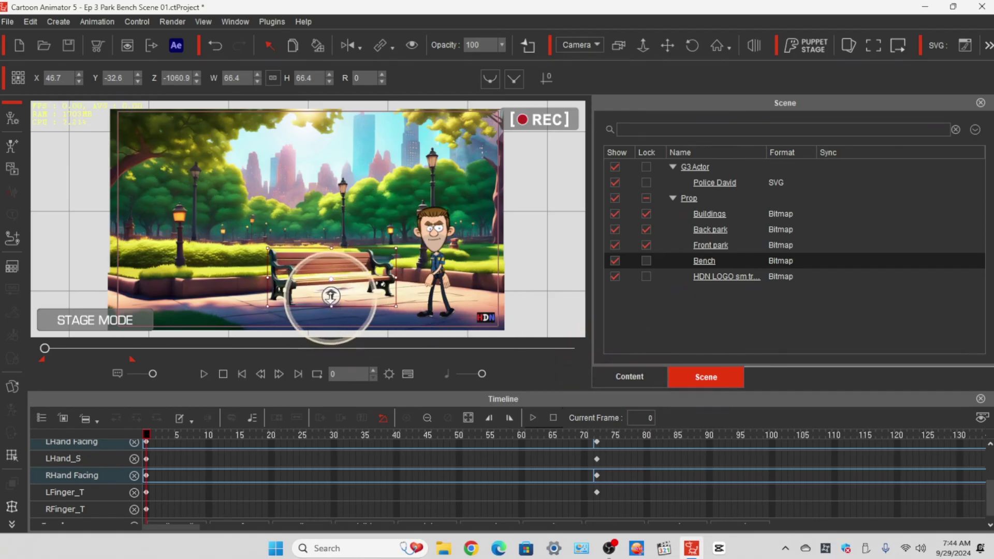
{"action": "left_click", "coordinate": [541, 236]}
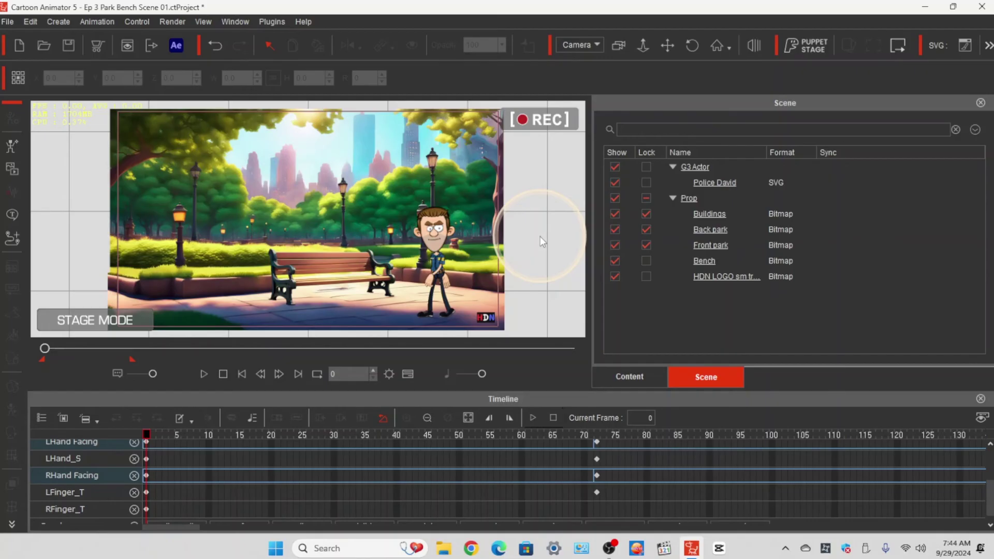
{"action": "right_click", "coordinate": [539, 238]}
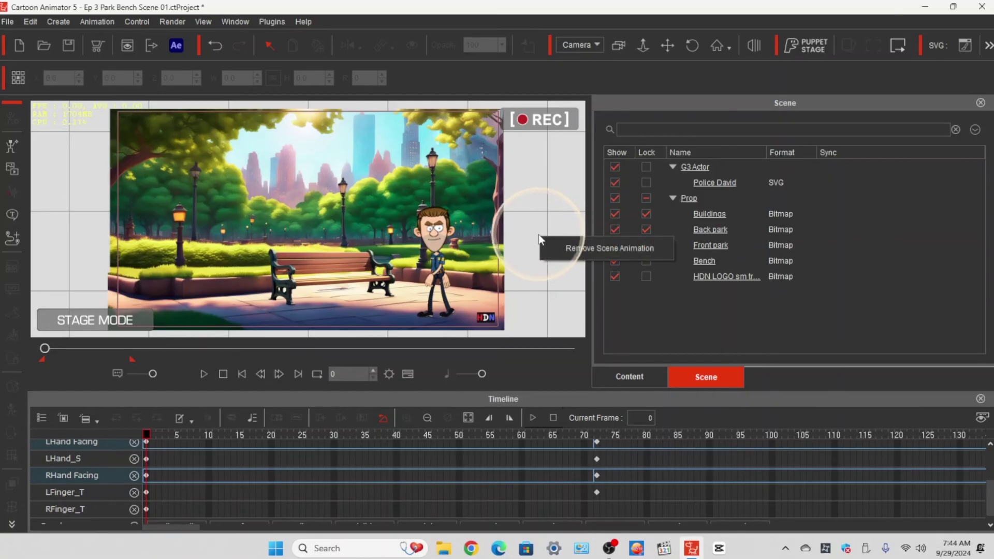
{"action": "left_click", "coordinate": [543, 197]}
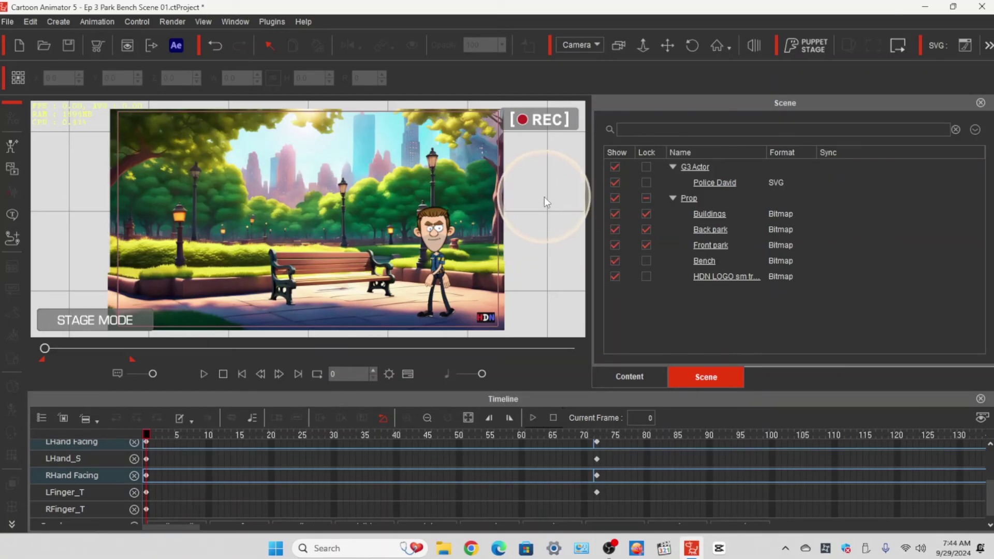
Step: Push the bench back in depth and shrink it to about 43% of its size
{"action": "left_click", "coordinate": [317, 257]}
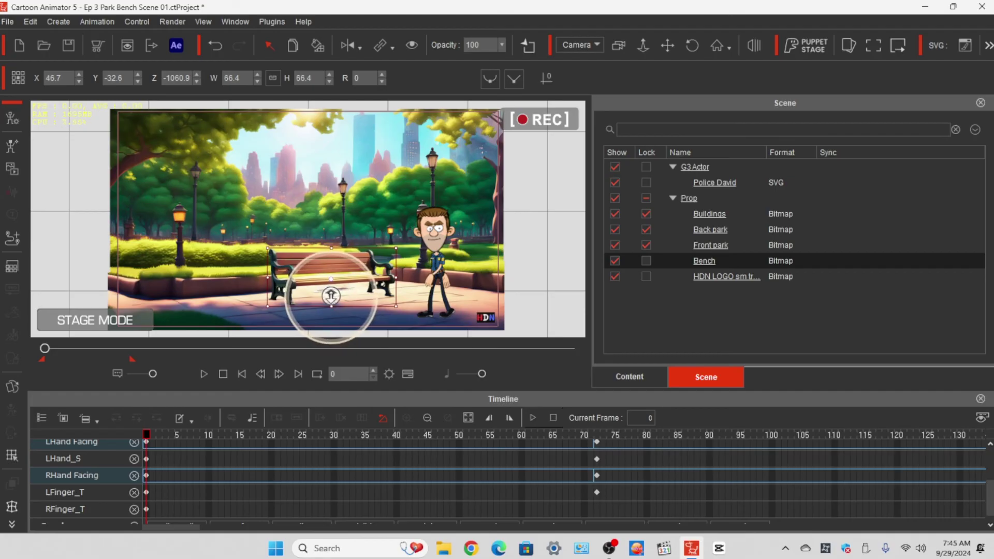
{"action": "left_click_drag", "start_coordinate": [332, 297], "coordinate": [318, 190]}
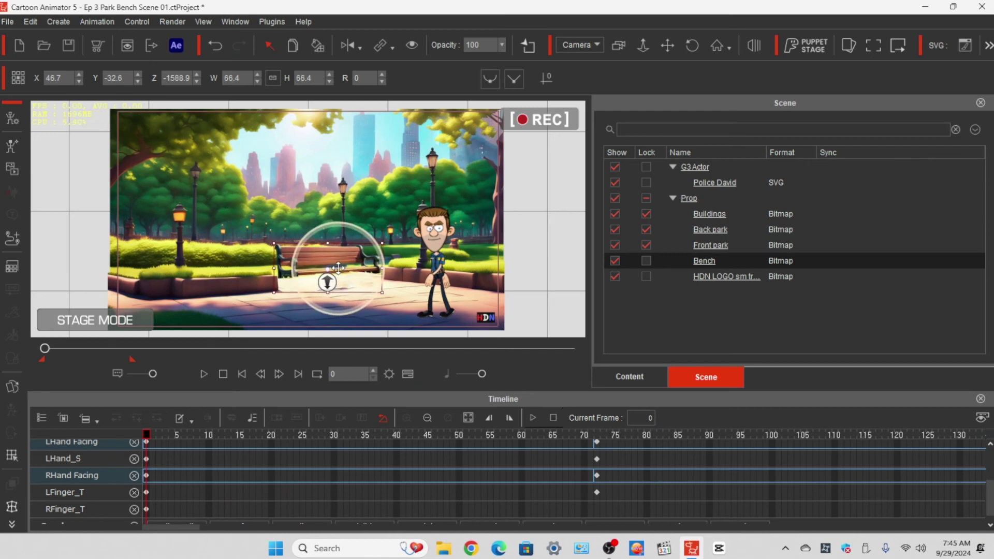
{"action": "left_click_drag", "start_coordinate": [337, 268], "coordinate": [336, 267]}
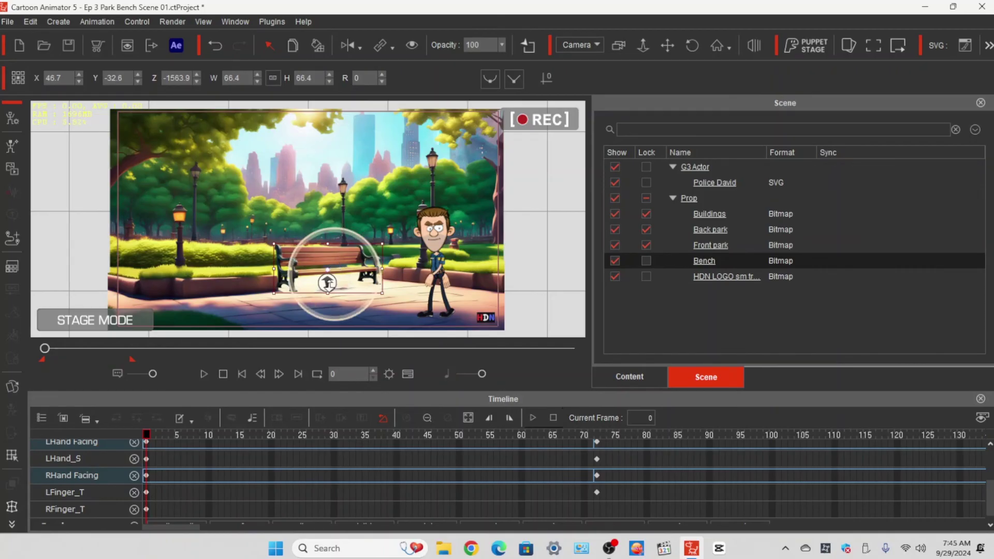
{"action": "left_click_drag", "start_coordinate": [382, 243], "coordinate": [368, 256]}
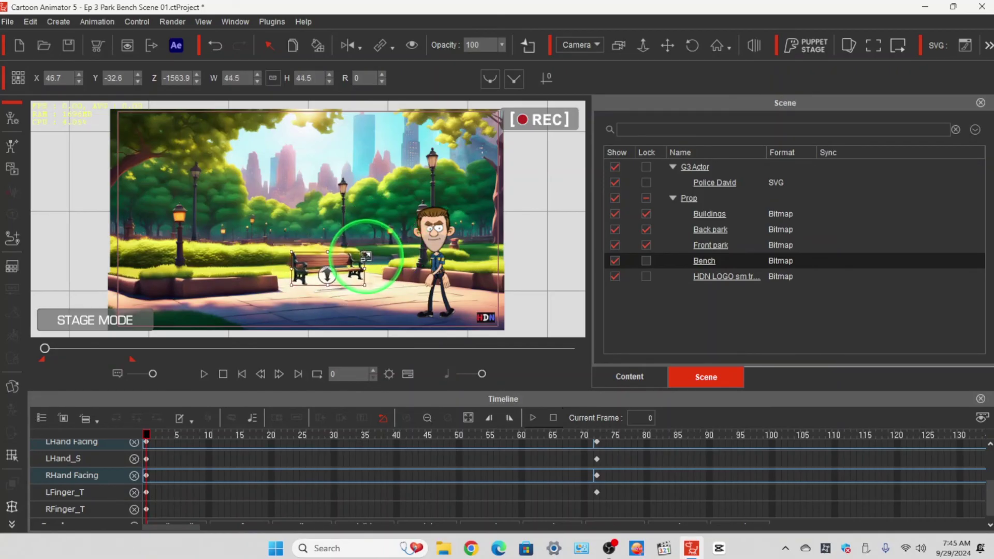
{"action": "left_click_drag", "start_coordinate": [366, 257], "coordinate": [364, 258]}
{"action": "left_click", "coordinate": [344, 302]}
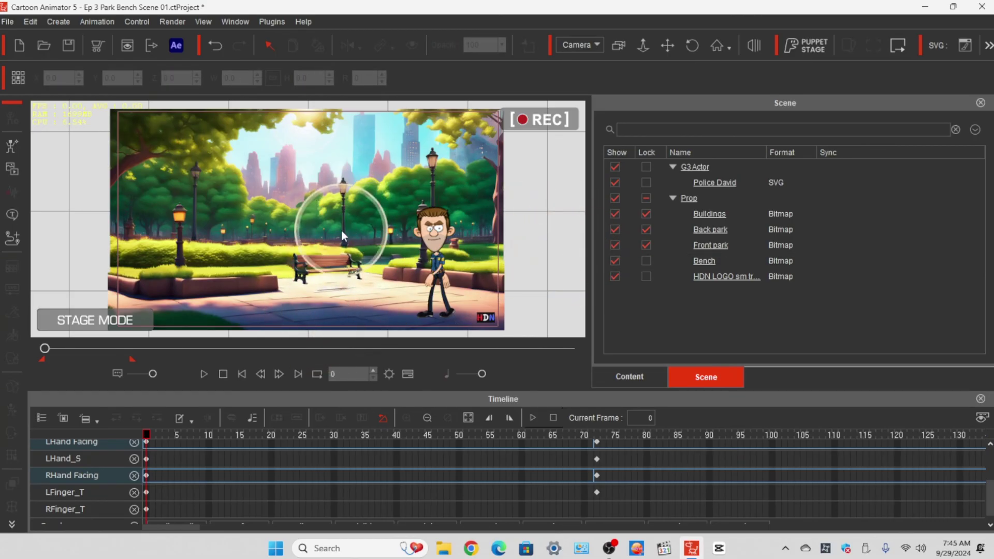
Step: Play the officer's walk as a full-screen preview, exit it, and rewind to frame 0
{"action": "left_click", "coordinate": [202, 376]}
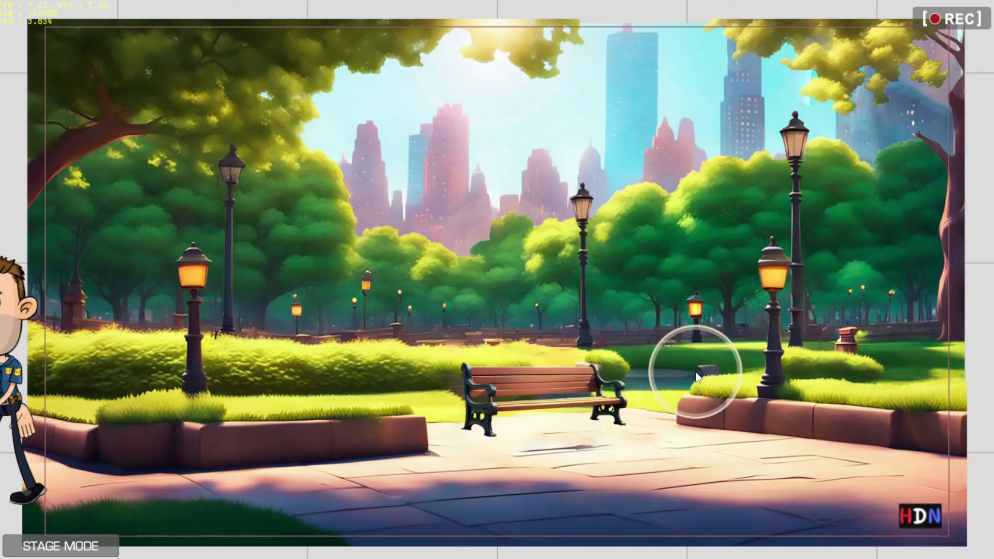
{"action": "key", "text": "Escape"}
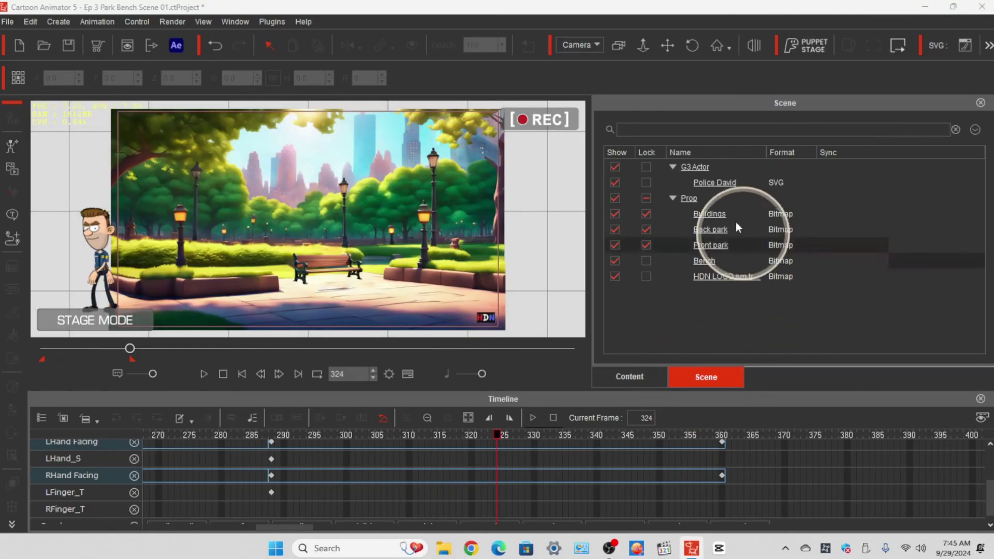
{"action": "left_click", "coordinate": [241, 373]}
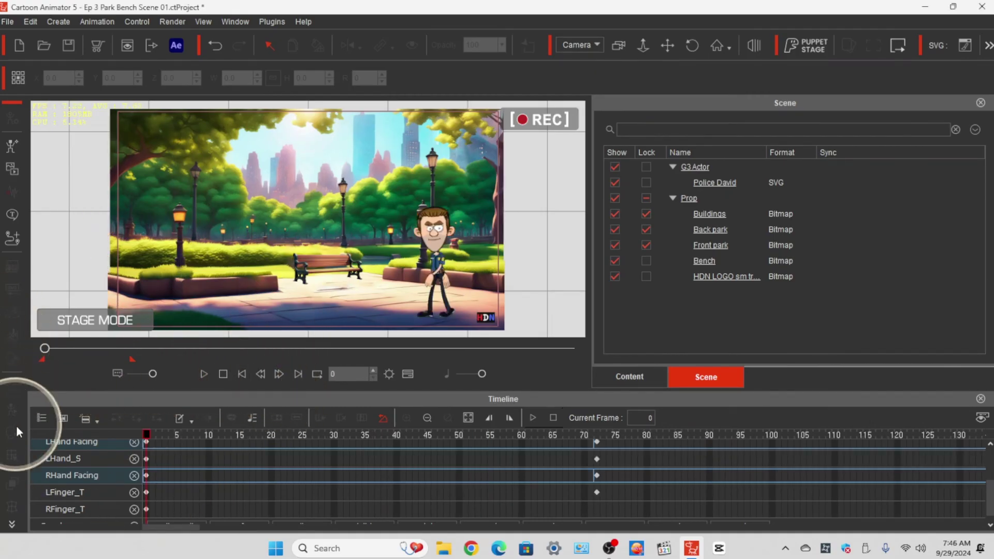